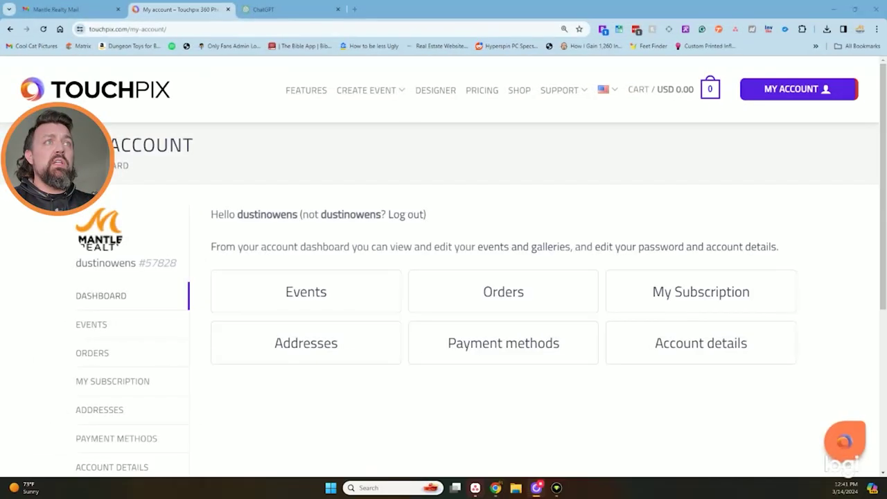
Reveal the CREATE EVENT menu with its custom-event and preset-event choices.
mouse_move(365, 100)
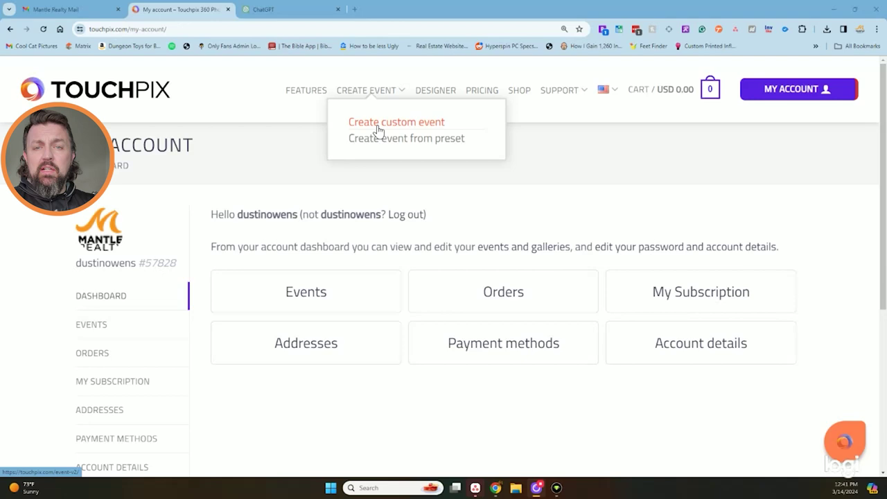
Create a custom event named Youtube with its country set to United States.
click(379, 129)
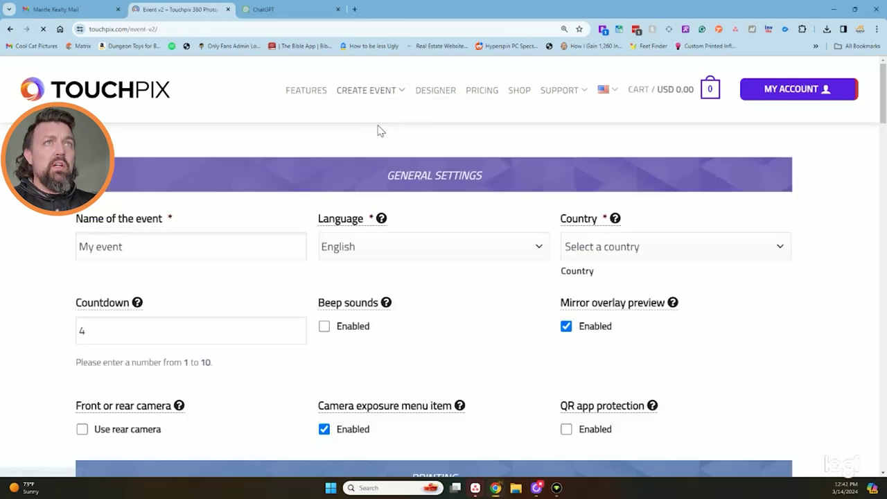
click(122, 247)
drag(123, 247, 78, 247)
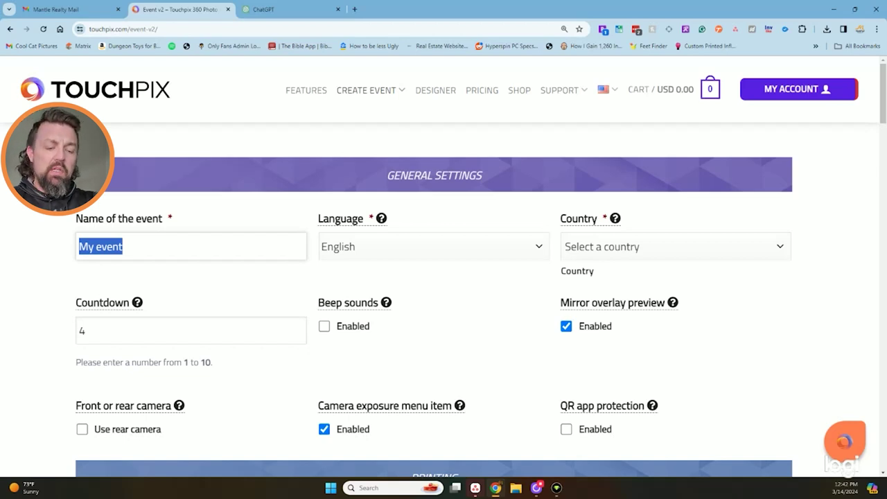
text(Youtube)
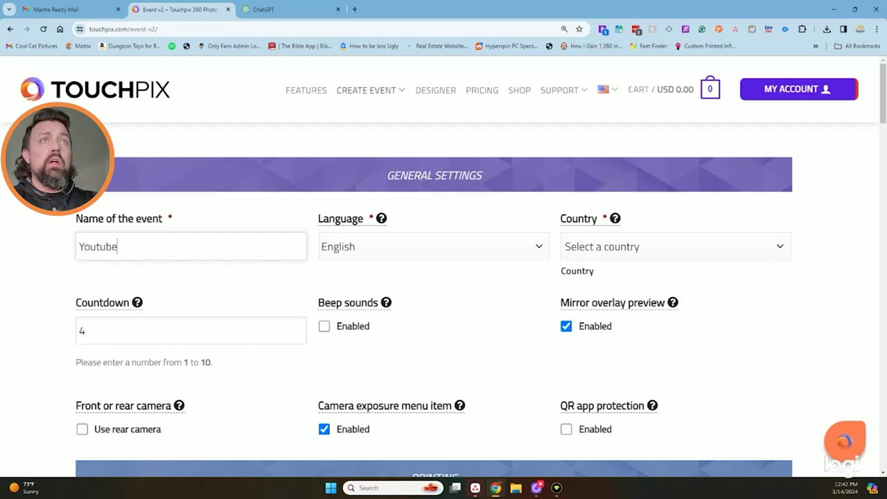
click(668, 248)
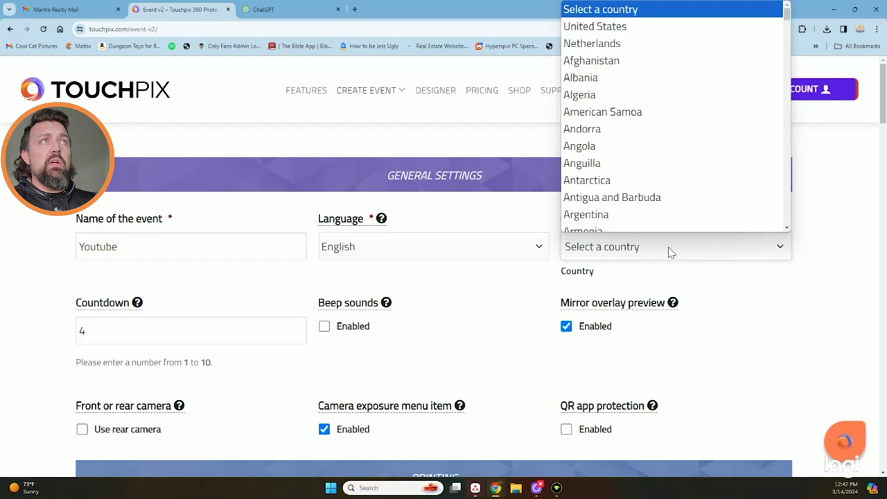
click(714, 32)
scroll(313, 267, down, 1)
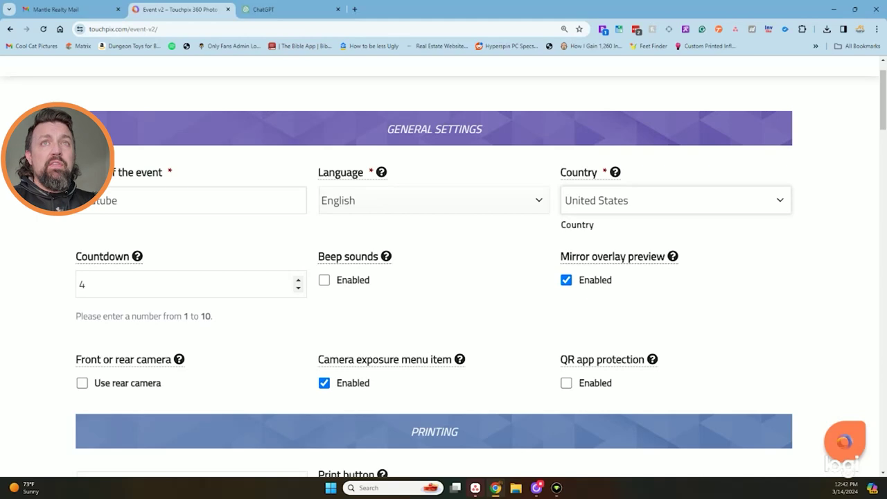
Set the countdown to 1, and enable beep sounds and the rear camera.
key(Tab)
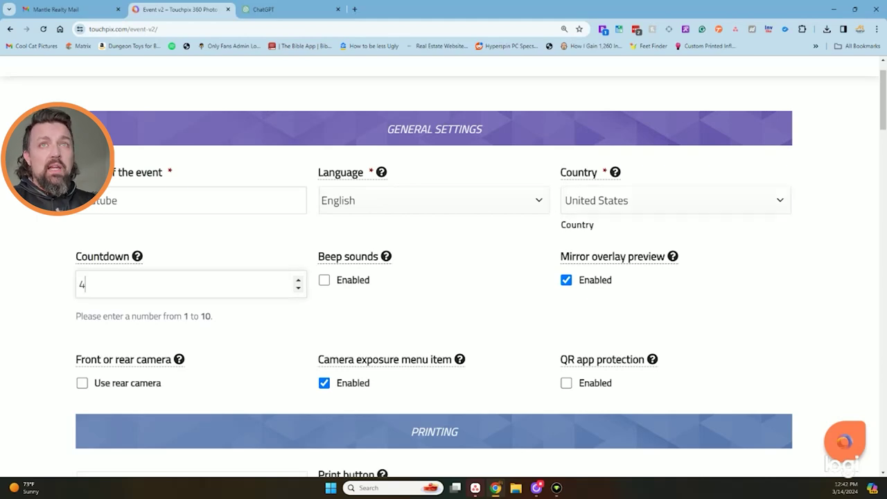
text(1)
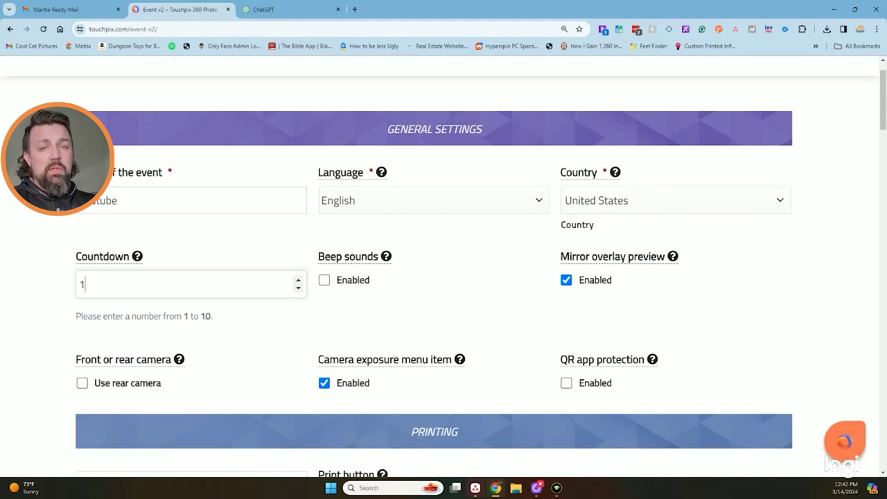
click(331, 286)
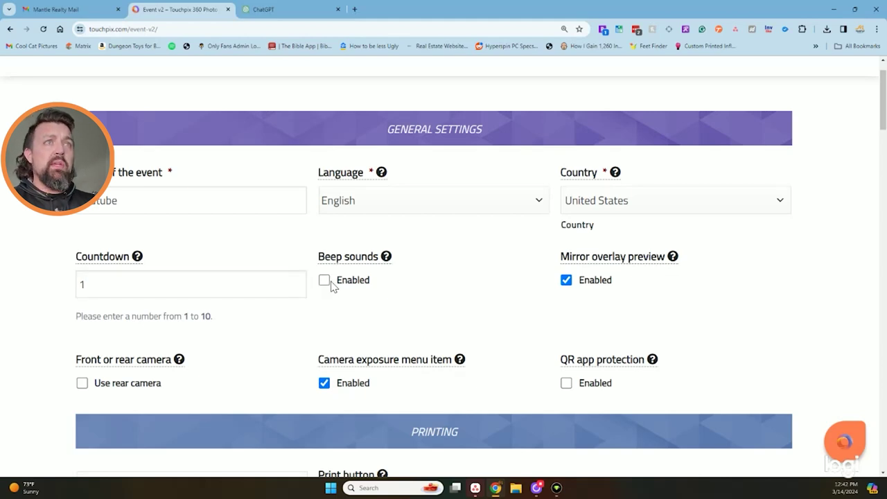
click(326, 280)
mouse_move(614, 277)
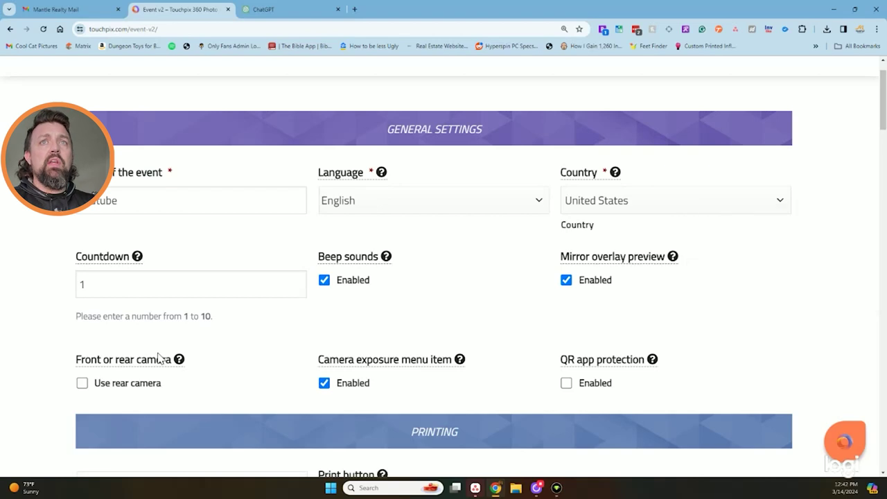
mouse_move(79, 395)
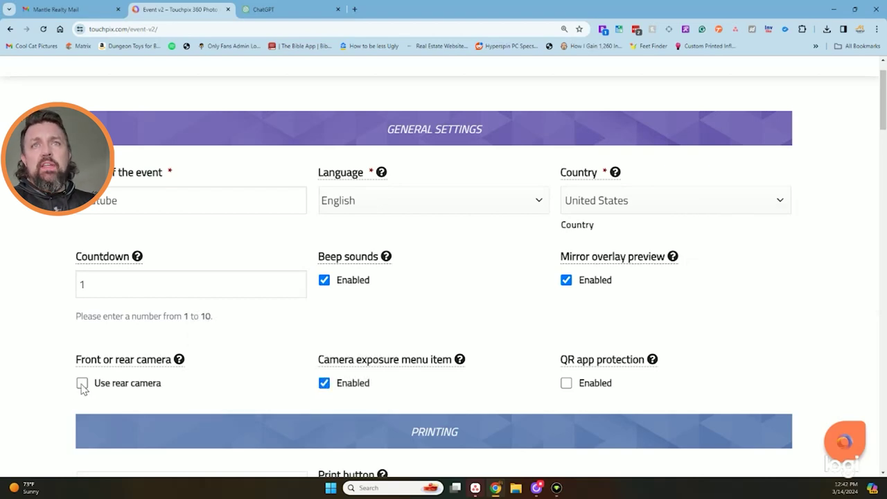
click(82, 384)
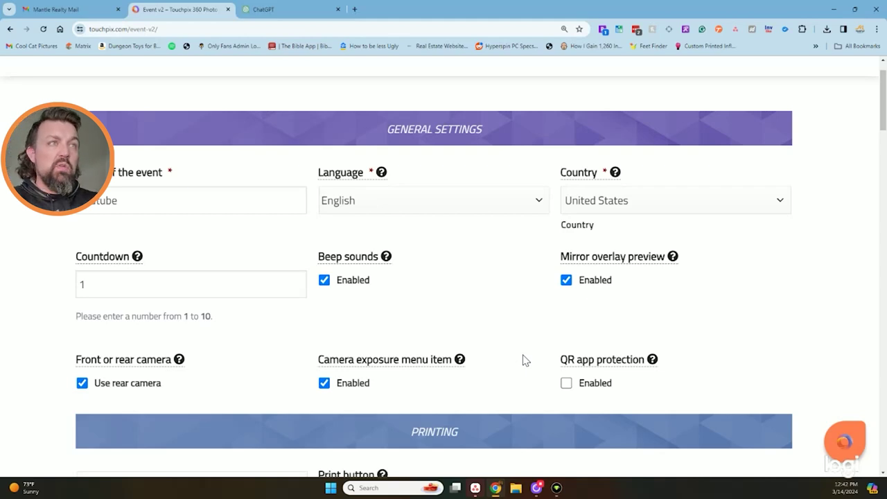
Change the video maximum duration from 15 to 10.
scroll(548, 351, down, 5)
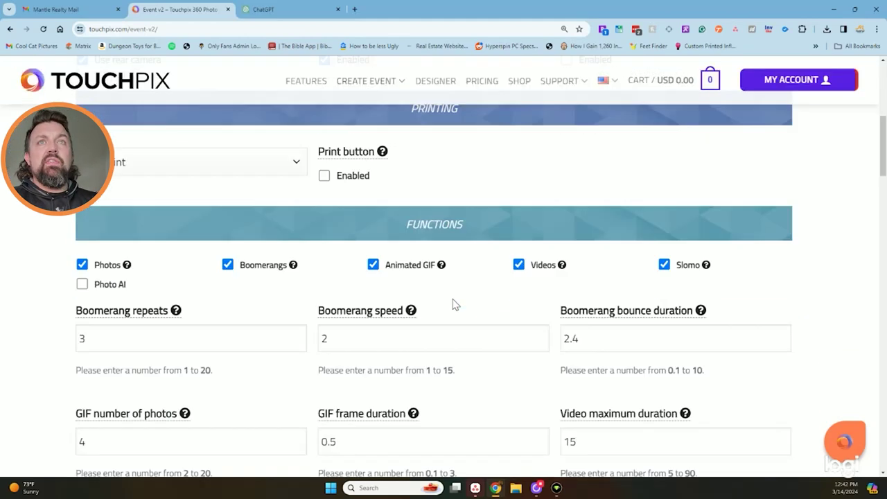
scroll(264, 330, down, 1)
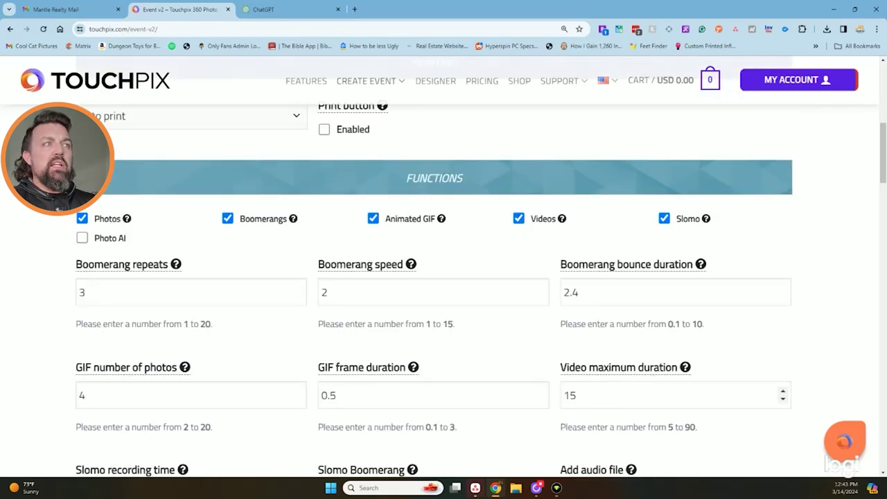
click(575, 395)
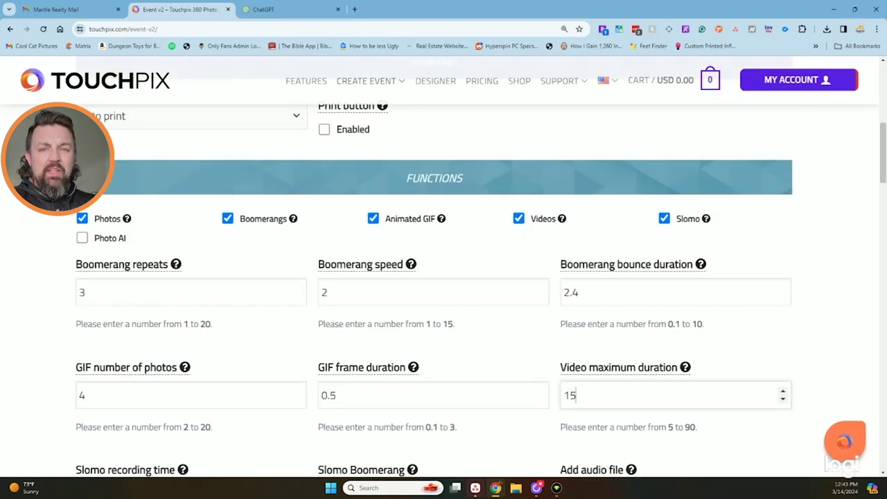
key(ctrl+a)
text(1)
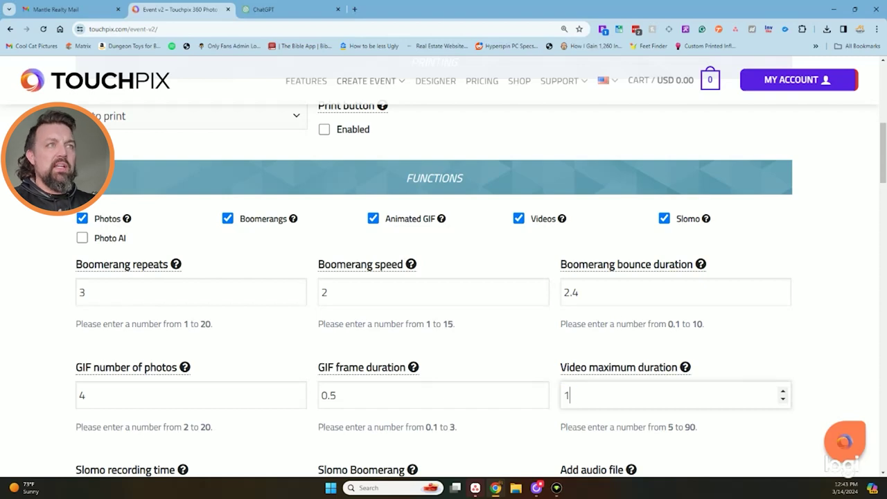
Turn off the QR-code, General and Whatsapp sharing methods.
scroll(493, 371, down, 2)
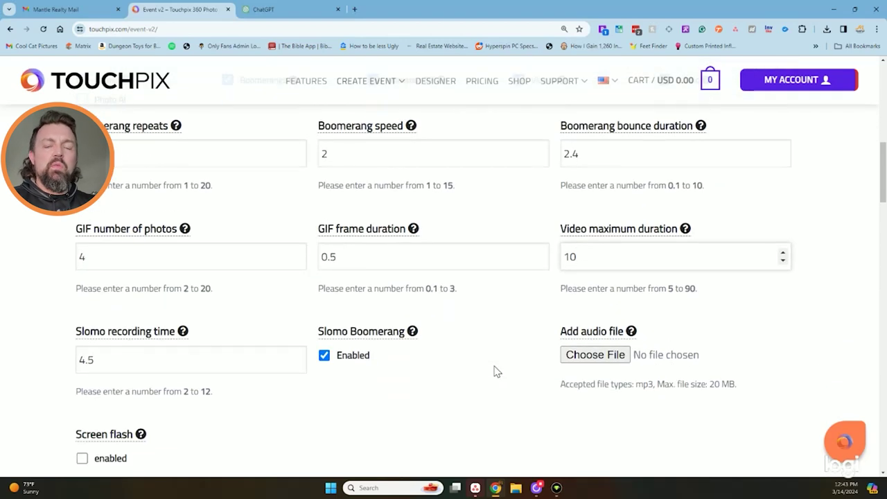
scroll(461, 368, down, 2)
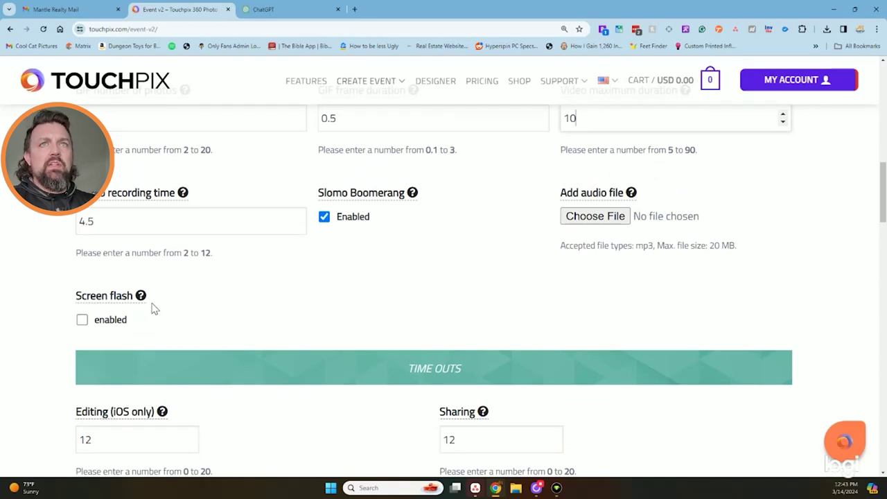
scroll(208, 336, down, 2)
scroll(264, 347, down, 3)
scroll(285, 305, up, 1)
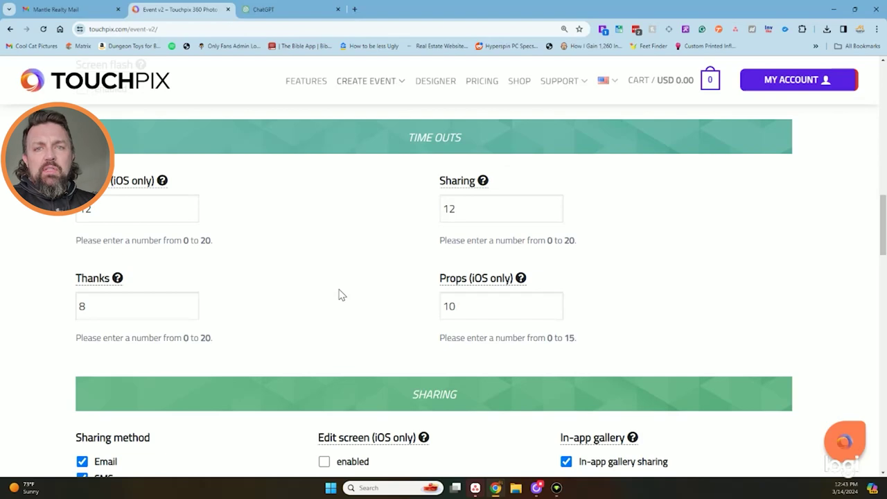
scroll(340, 295, down, 1)
scroll(325, 298, down, 1)
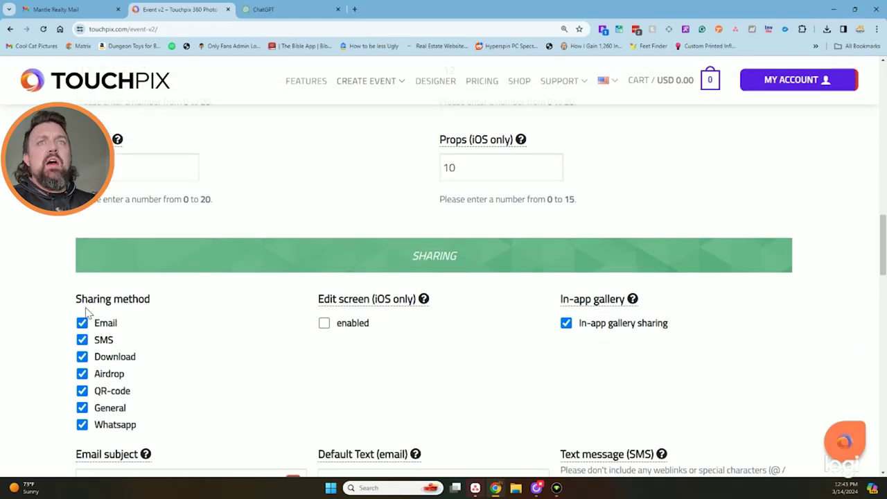
click(82, 391)
click(82, 409)
click(82, 425)
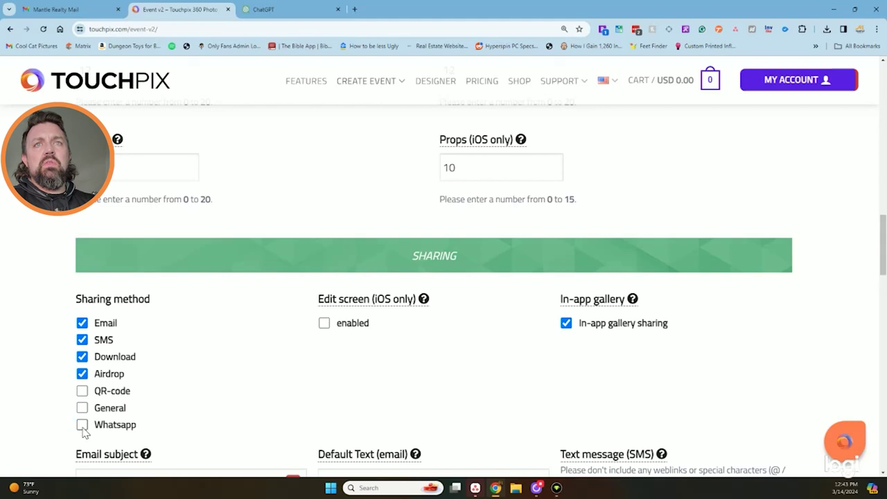
scroll(253, 400, down, 1)
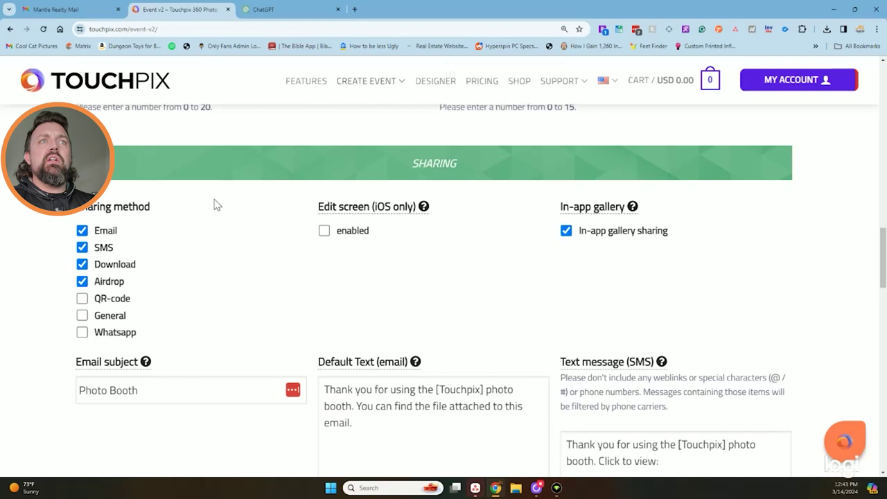
scroll(236, 267, down, 1)
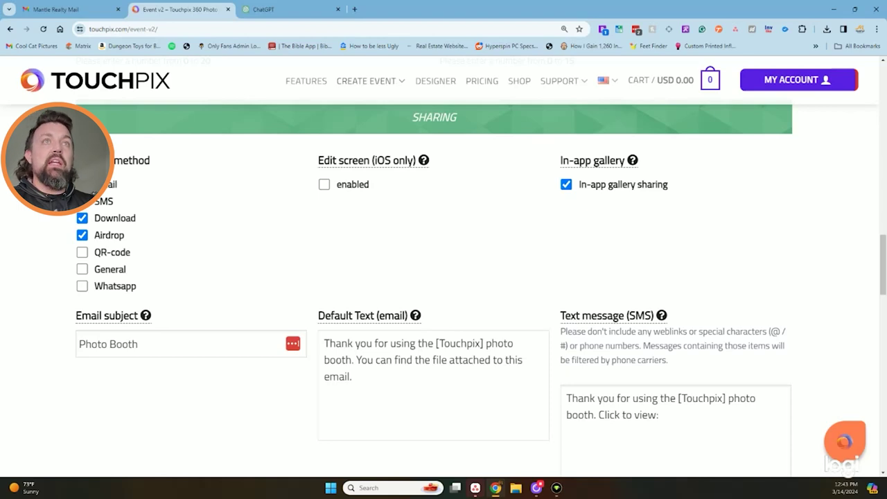
Copy the Easter Egg Hunt email draft from ChatGPT and return to the TouchPix settings.
click(268, 9)
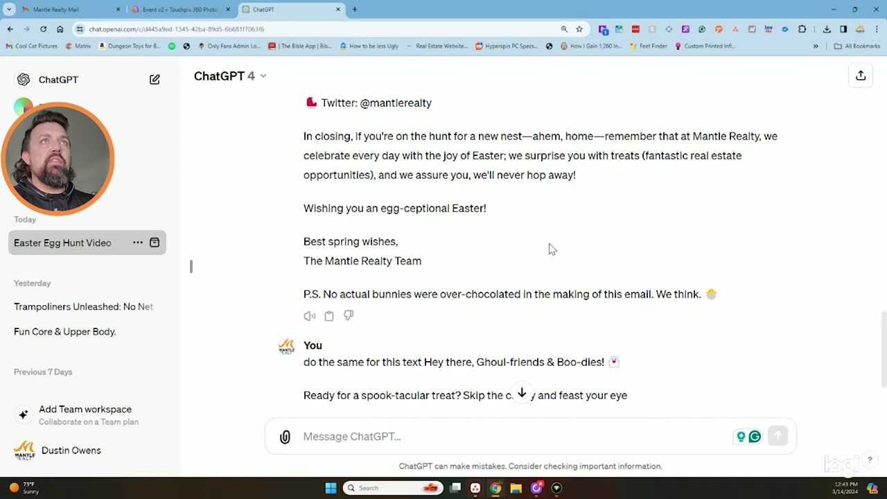
scroll(435, 265, up, 2)
scroll(541, 257, up, 4)
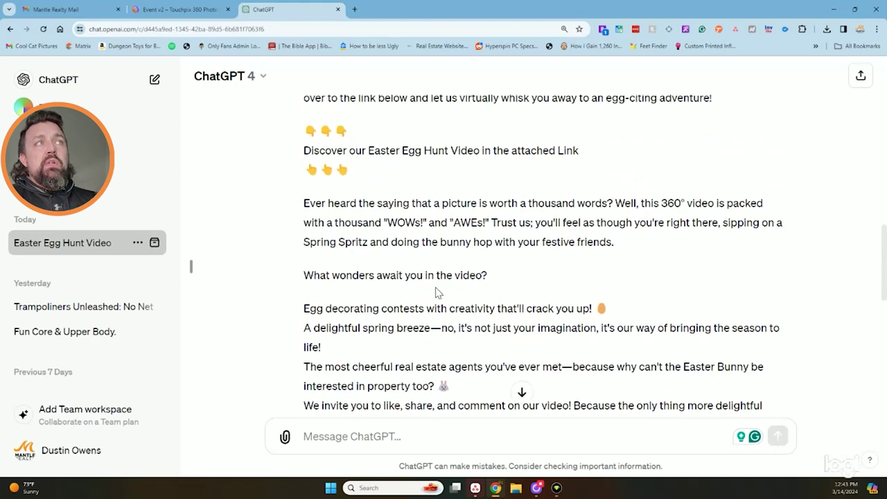
scroll(435, 292, down, 2)
scroll(435, 292, up, 1)
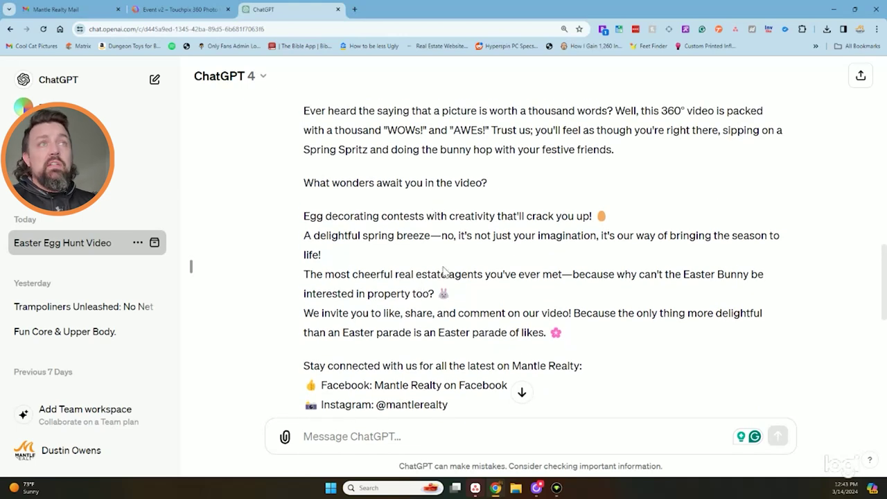
scroll(444, 272, up, 1)
scroll(414, 205, down, 1)
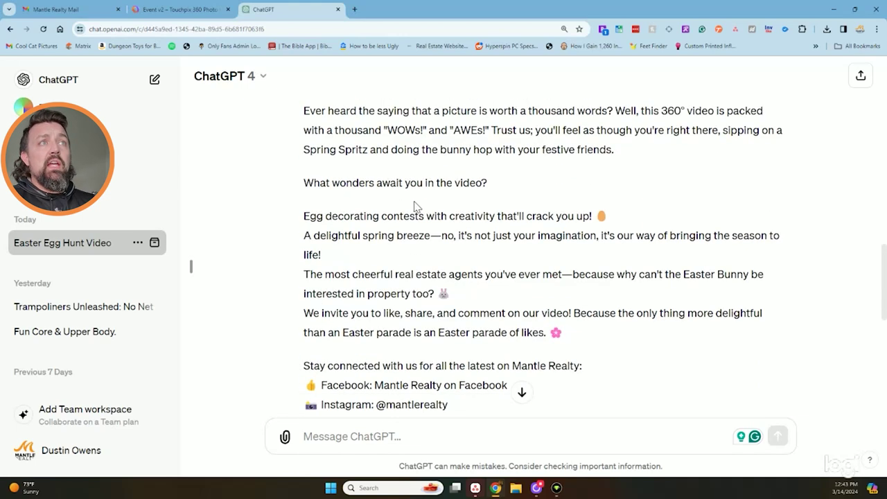
scroll(414, 277, down, 1)
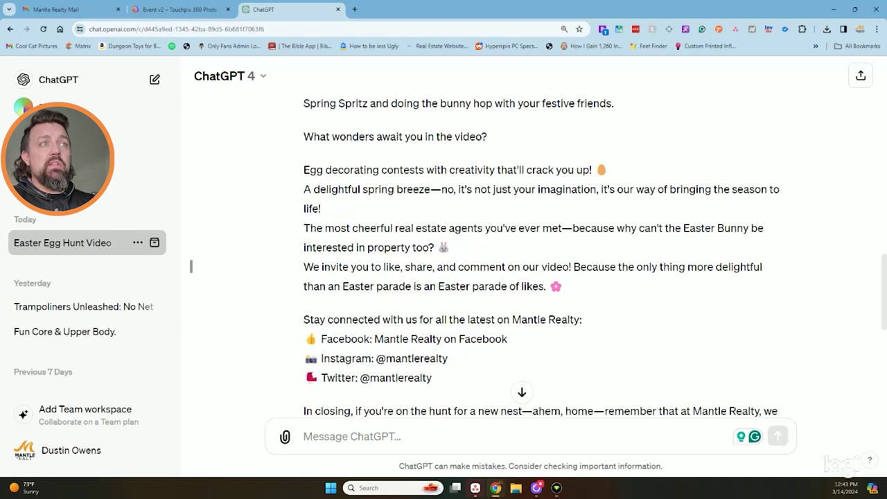
scroll(664, 307, down, 6)
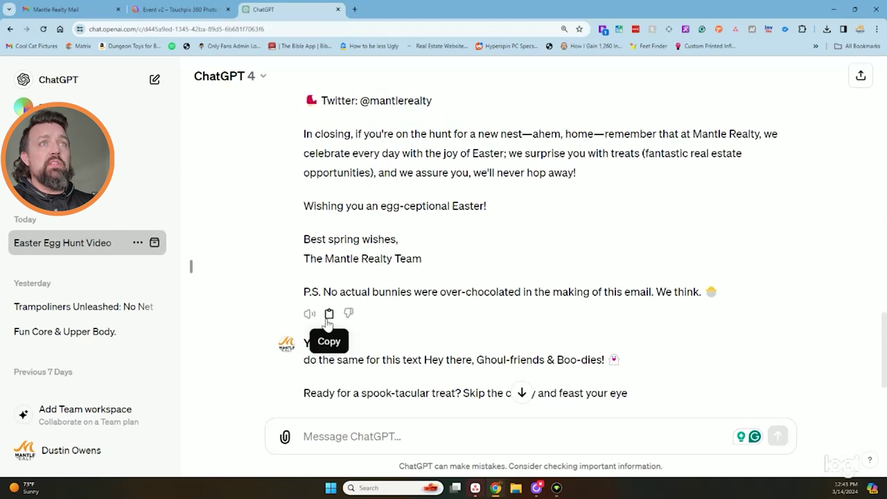
click(329, 314)
click(179, 9)
Replace the default email text with the copied Easter email.
click(392, 359)
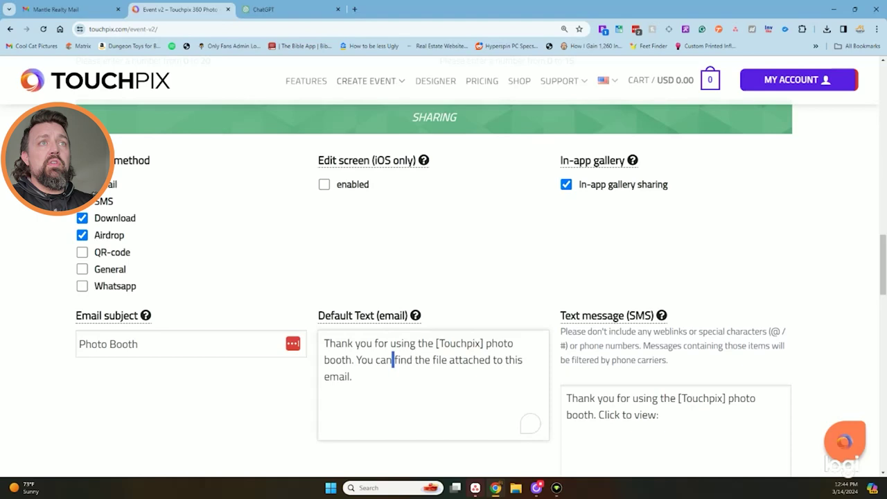
key(ctrl+a)
key(ctrl+v)
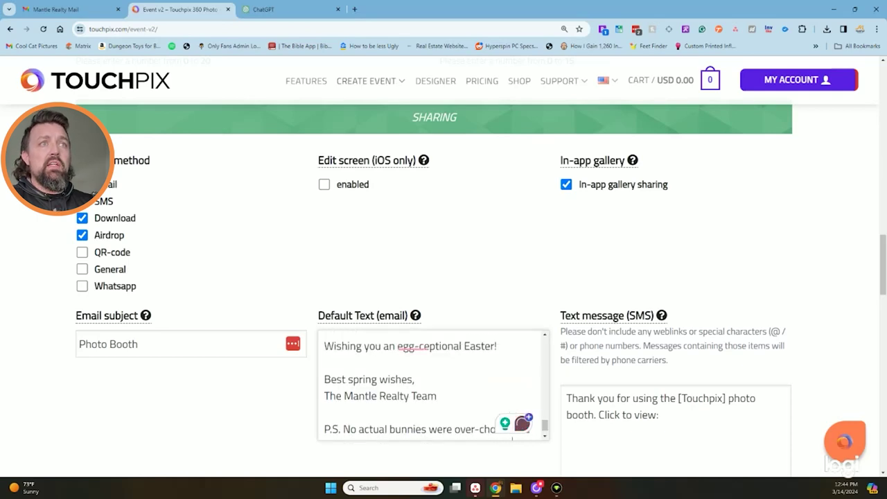
Move the greeting line into the email subject and add 'Mantle Realty' to it.
key(ctrl+Home)
triple_click(422, 343)
key(ctrl+c)
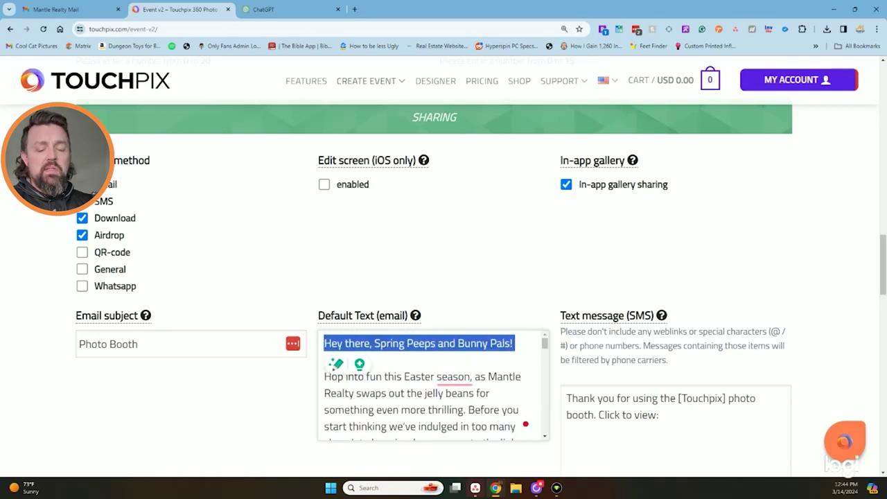
key(BackSpace)
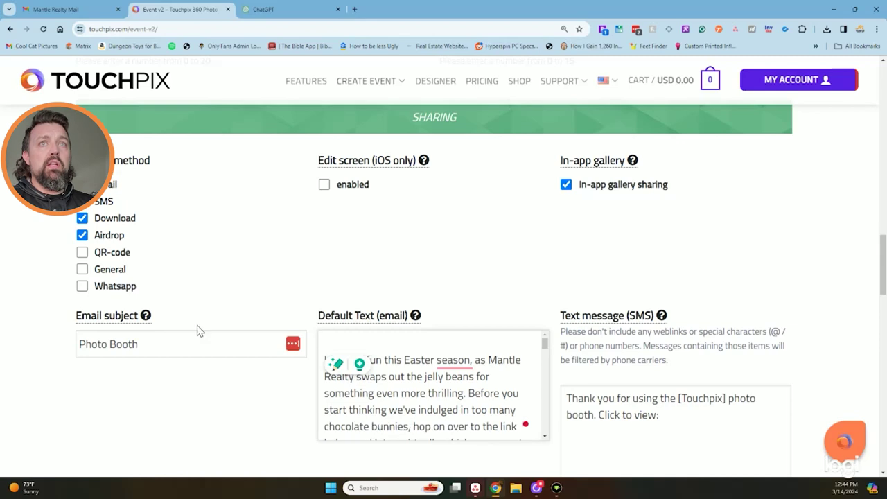
triple_click(118, 344)
key(ctrl+v)
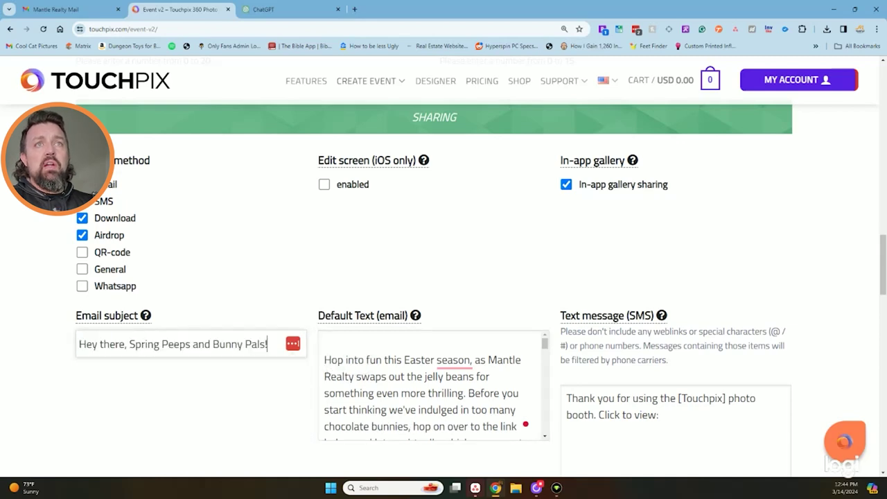
text(Ma)
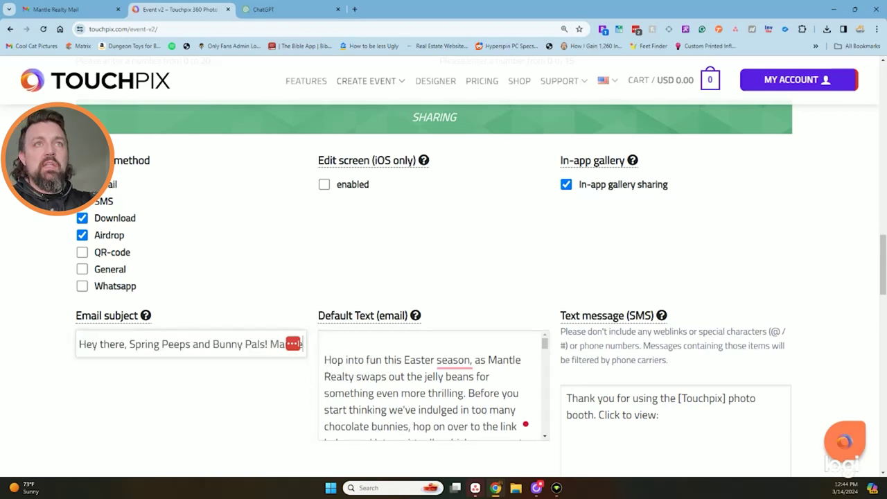
text(n)
text(tle Re)
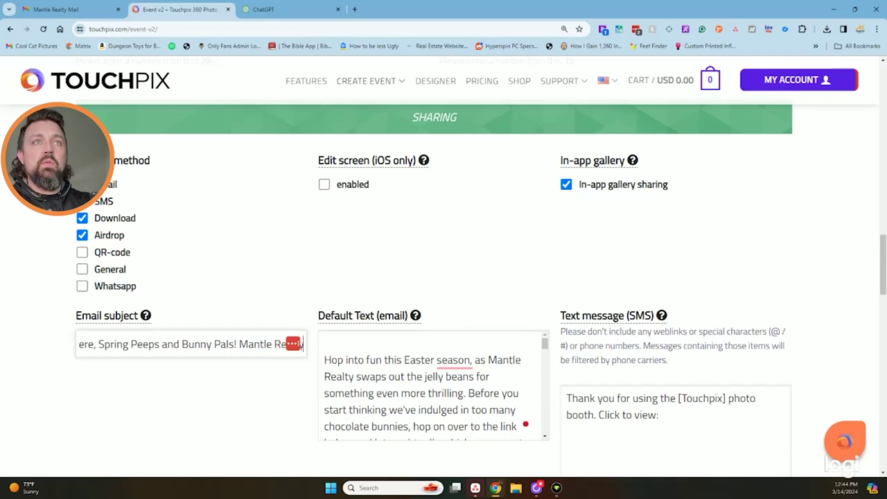
text(alty)
Copy ChatGPT's latest Spring Peeps & Bunny Friends reply and return to TouchPix.
click(277, 9)
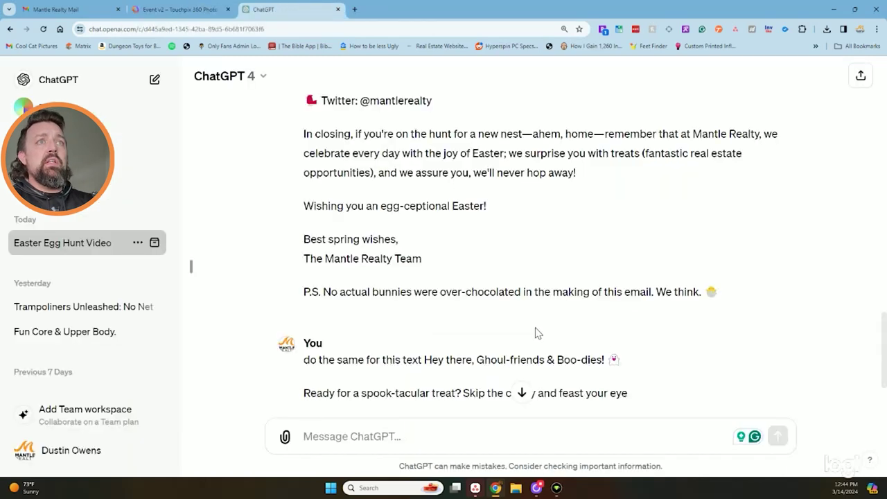
scroll(525, 315, down, 1)
scroll(524, 316, down, 1)
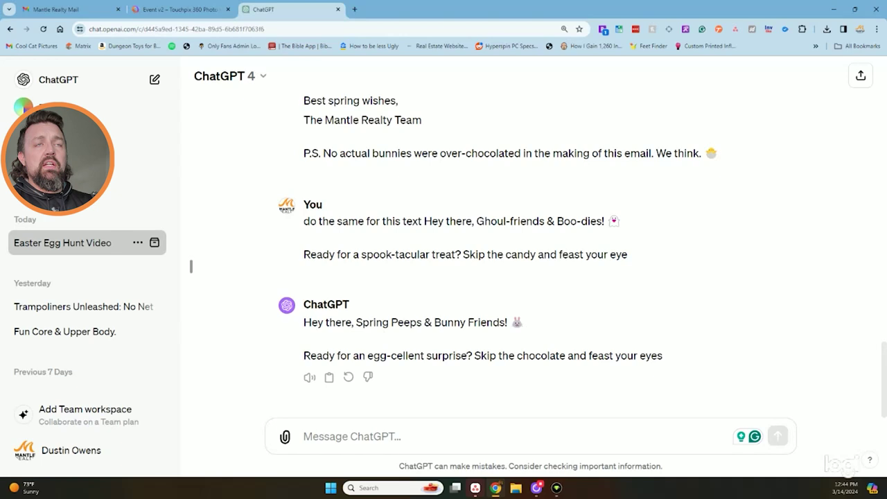
click(329, 378)
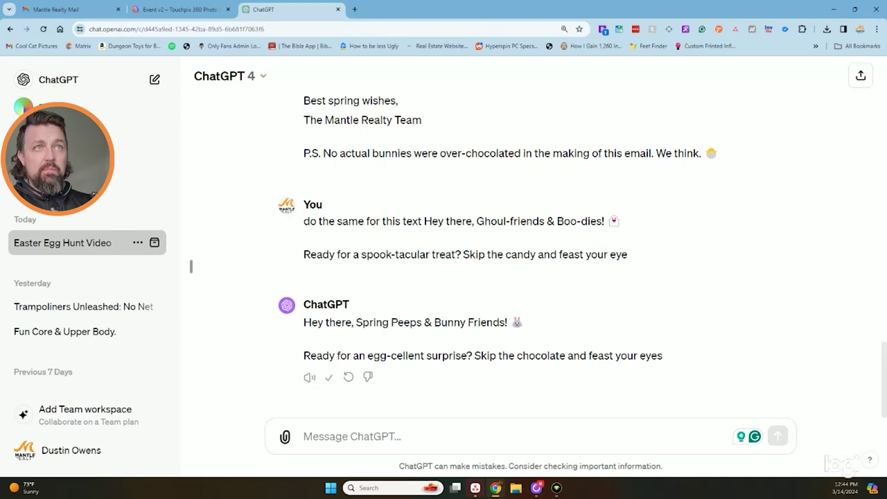
click(189, 7)
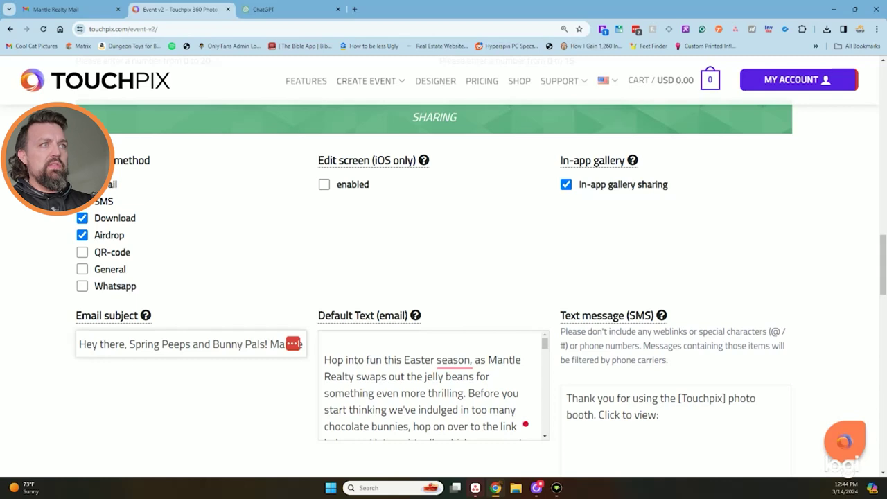
Paste the Spring Peeps & Bunny Friends greeting into the SMS, trimmed to end 'Click the Link'.
scroll(444, 278, down, 1)
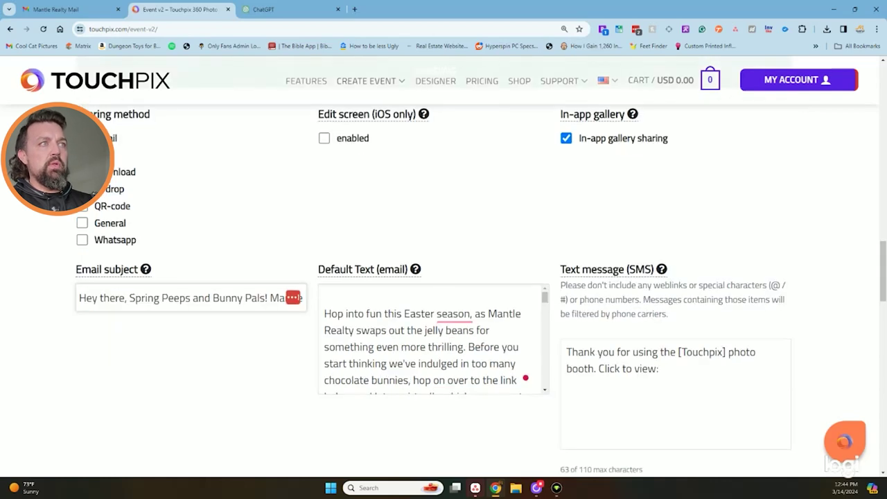
key(ctrl+a)
key(ctrl+v)
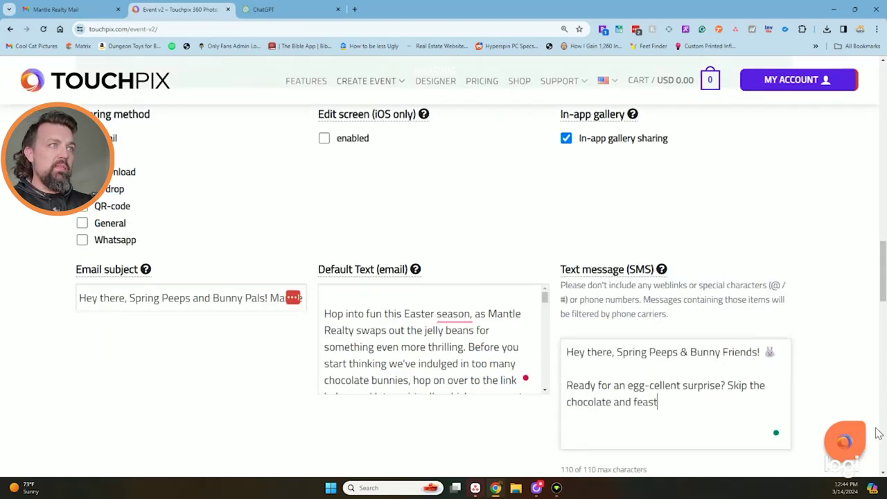
drag(658, 402, 614, 403)
key(BackSpace)
key(BackSpace)
key(BackSpace)
key(BackSpace)
key(BackSpace)
key(BackSpace)
key(BackSpace)
key(BackSpace)
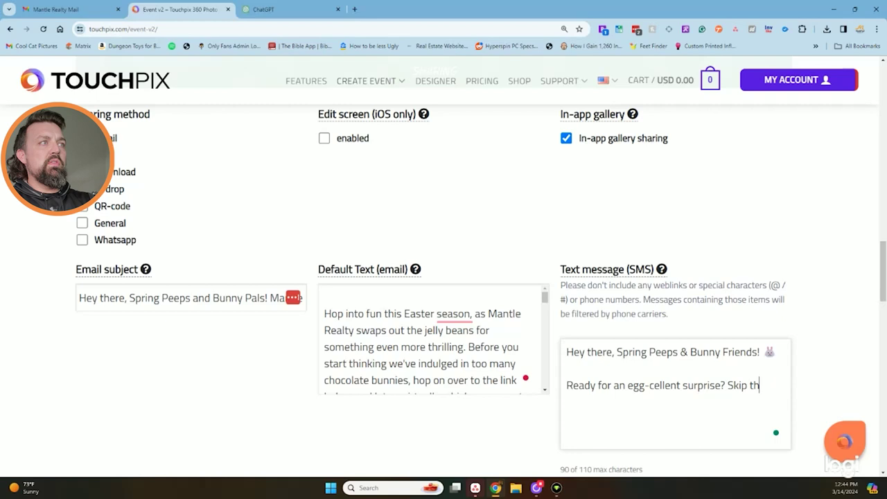
key(BackSpace)
text(Click the Link)
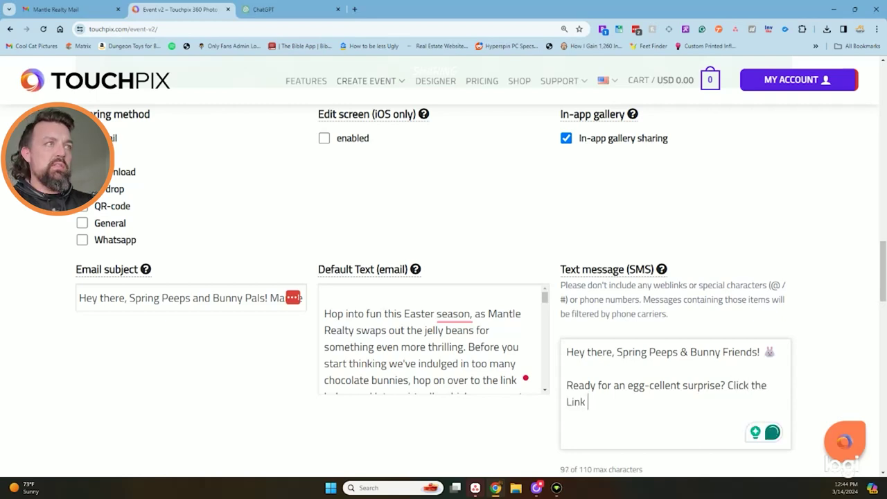
scroll(434, 278, down, 1)
scroll(520, 344, down, 3)
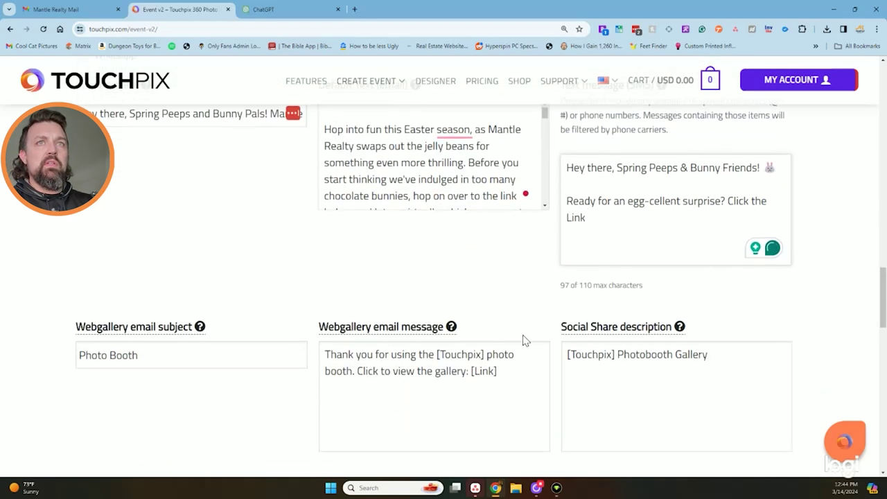
mouse_move(182, 336)
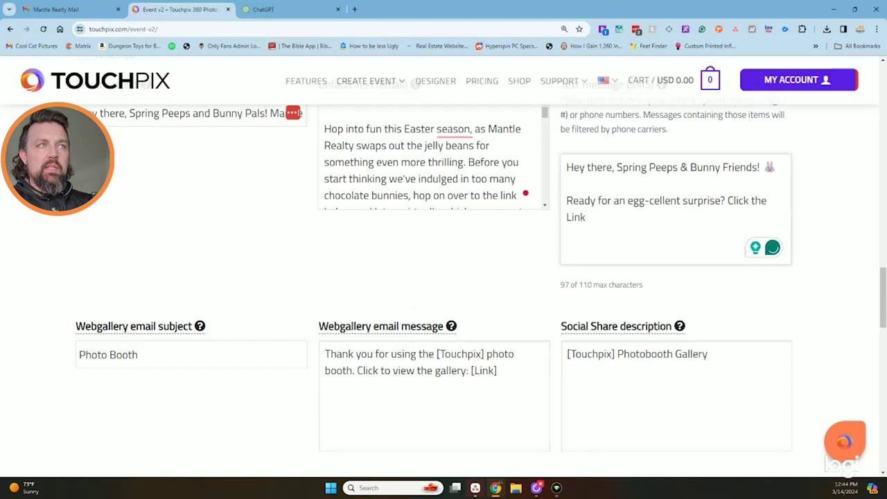
Select the placeholder Company name in the App Name field.
scroll(339, 340, down, 3)
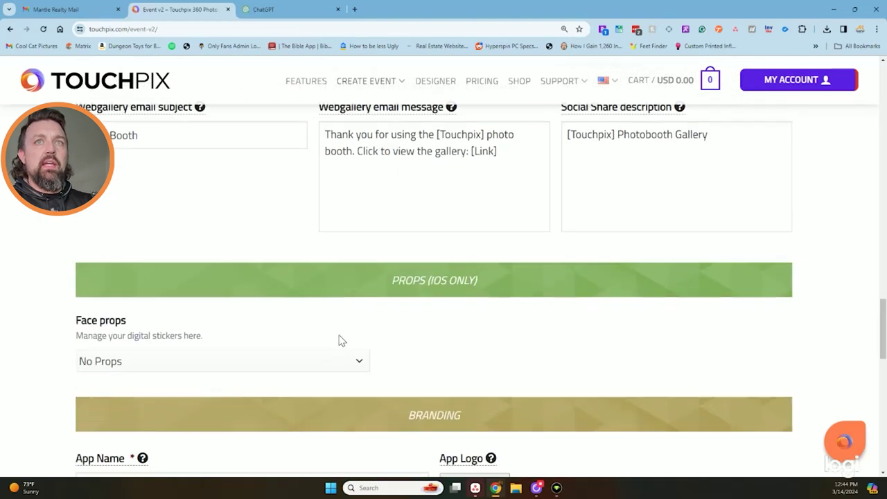
scroll(340, 340, down, 3)
click(151, 290)
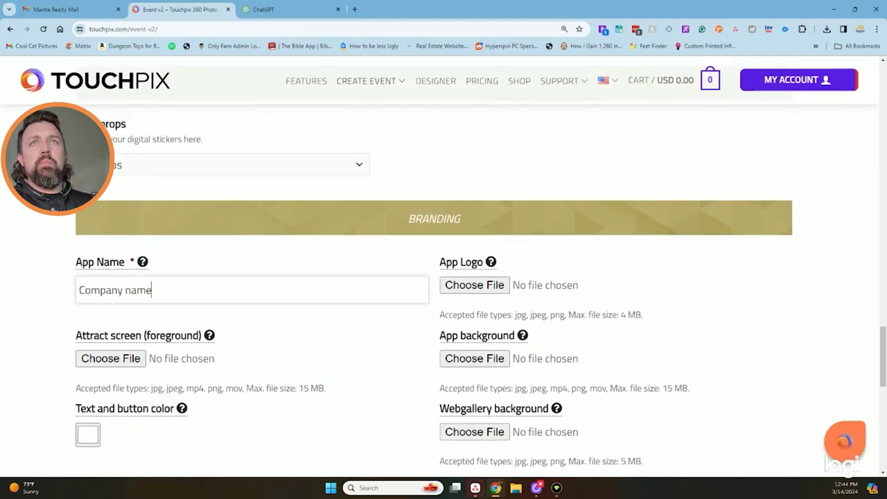
key(ctrl+a)
scroll(315, 310, down, 1)
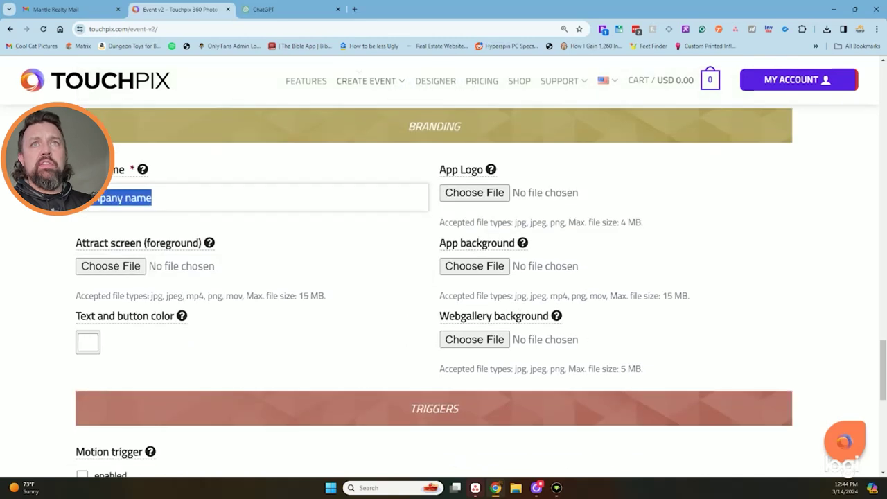
Upload easter parade frame BB 2024 (2).png as the attract screen and app background.
click(107, 268)
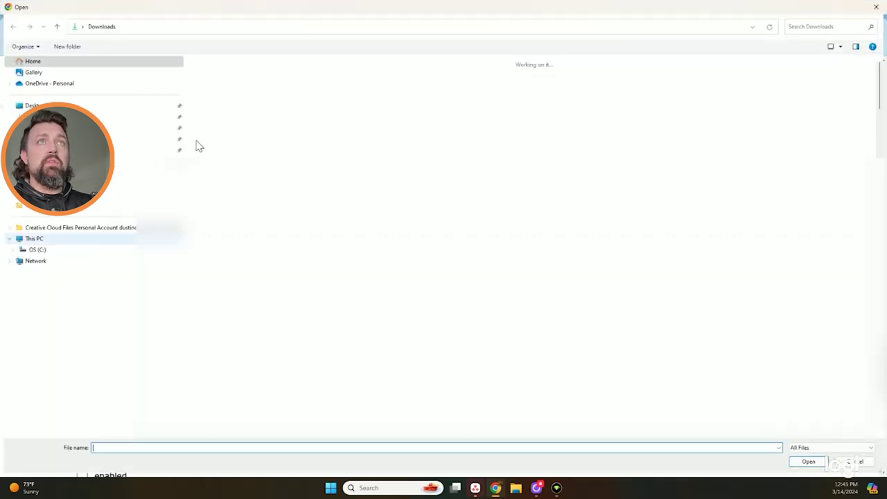
click(655, 100)
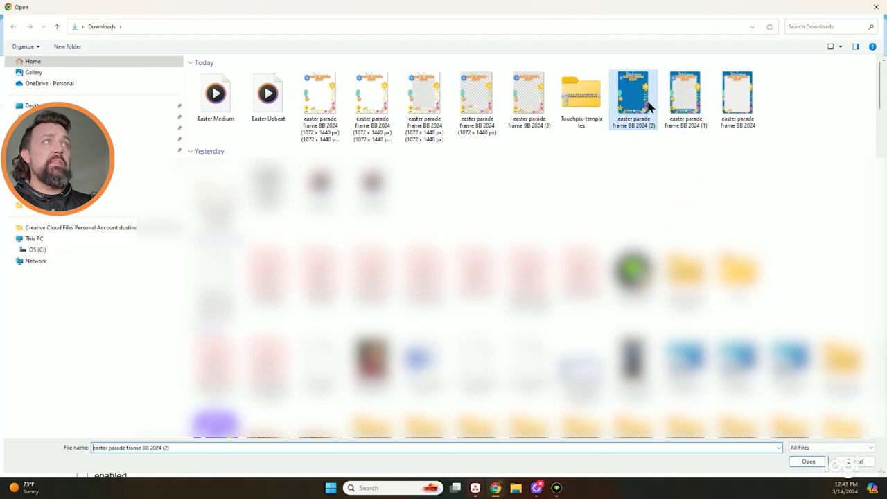
click(810, 463)
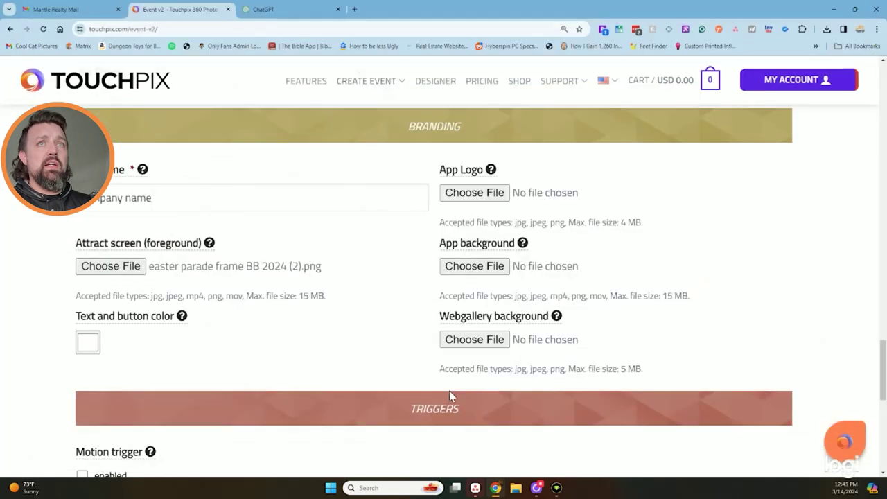
click(465, 266)
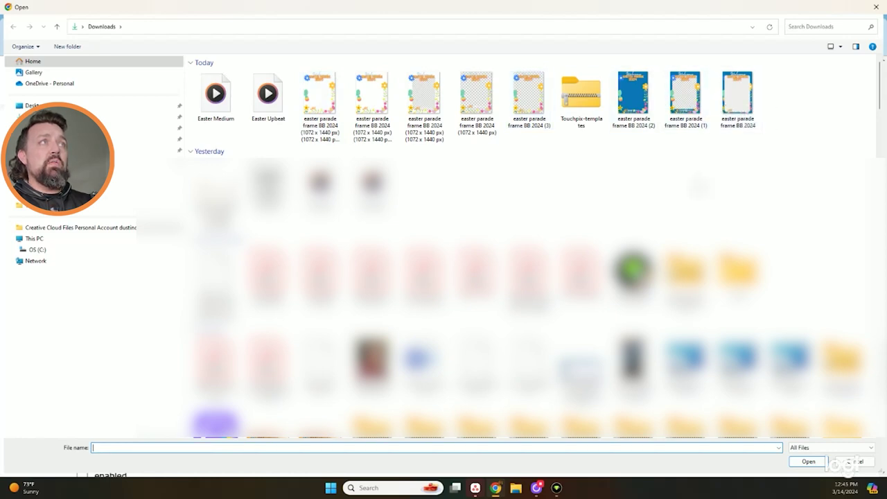
click(633, 97)
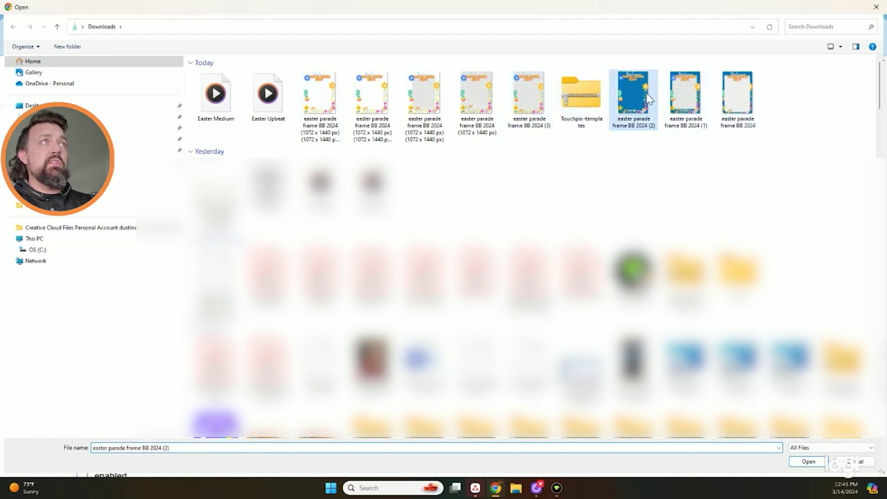
click(816, 467)
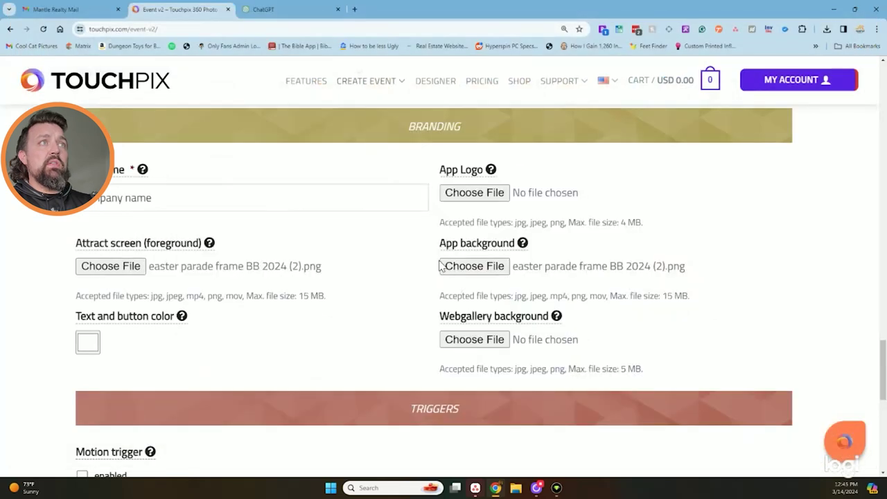
scroll(351, 317, up, 1)
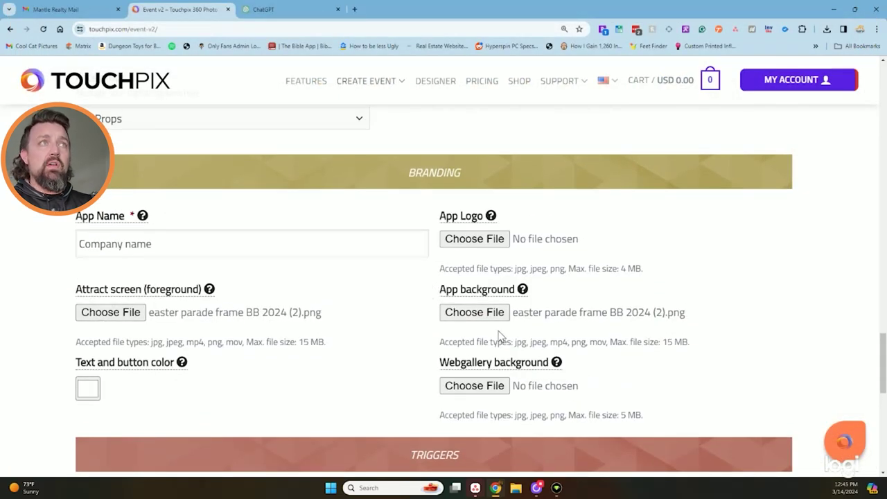
scroll(359, 240, down, 1)
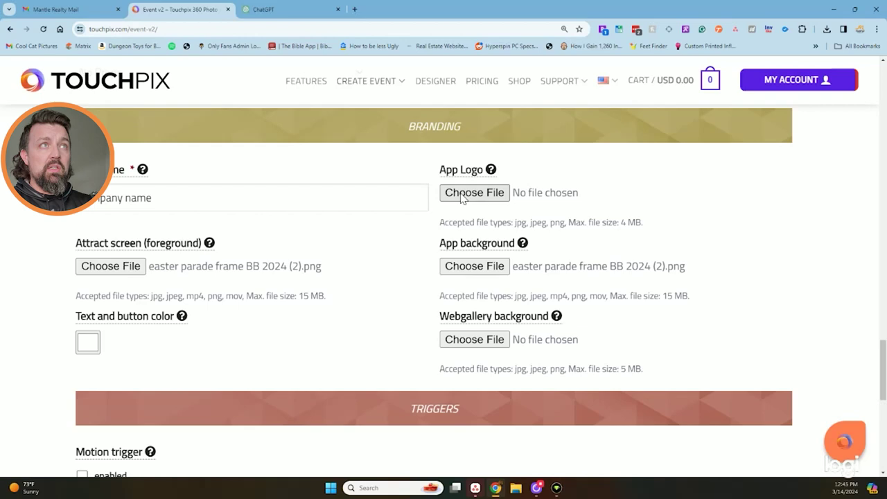
scroll(535, 301, down, 5)
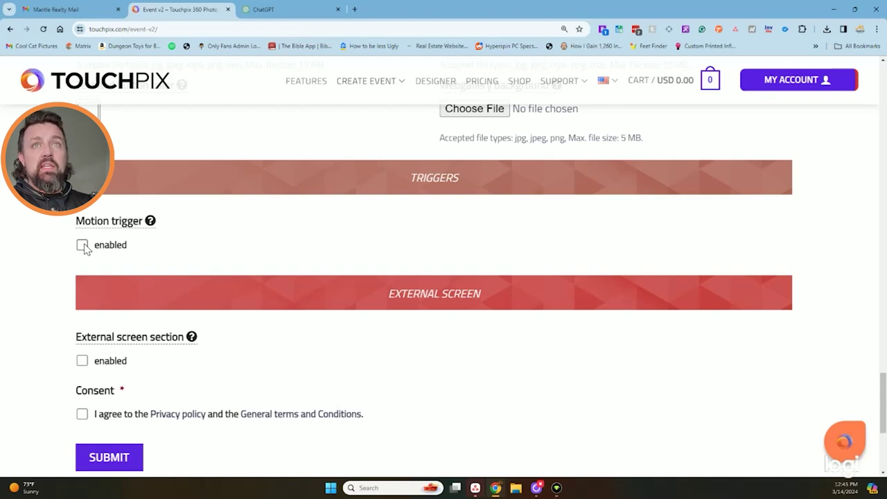
Enable the motion trigger and agree to the privacy policy and terms.
click(82, 245)
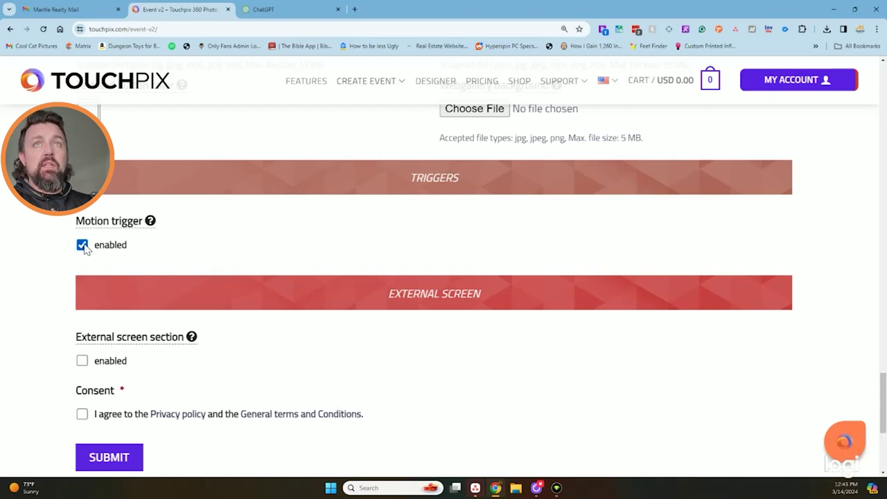
click(82, 414)
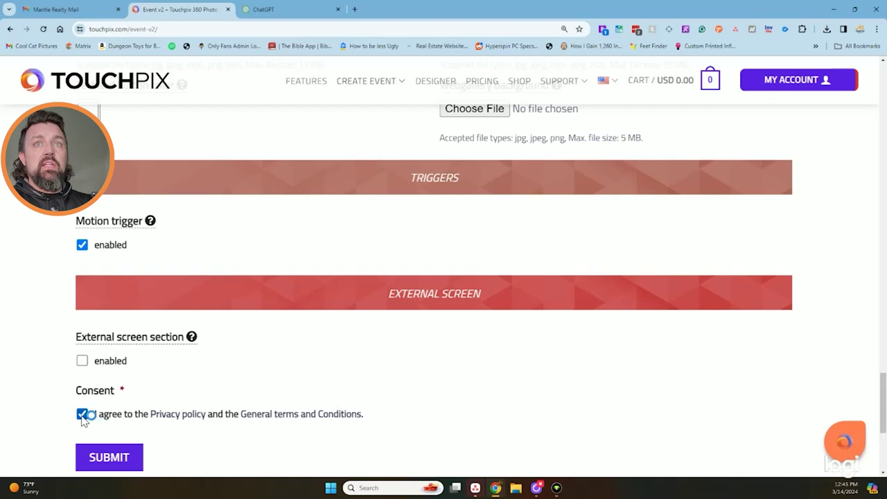
scroll(357, 350, up, 10)
scroll(426, 381, up, 15)
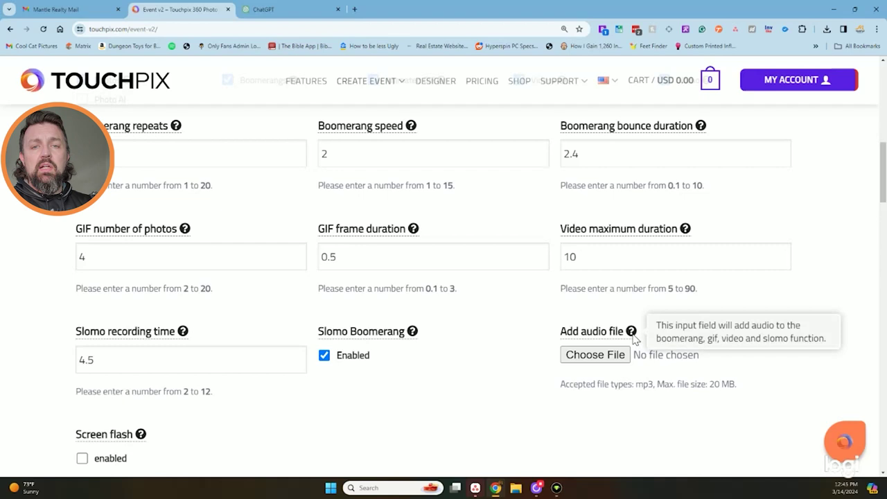
Attach Easter Medium.wav as the event's audio file.
click(598, 356)
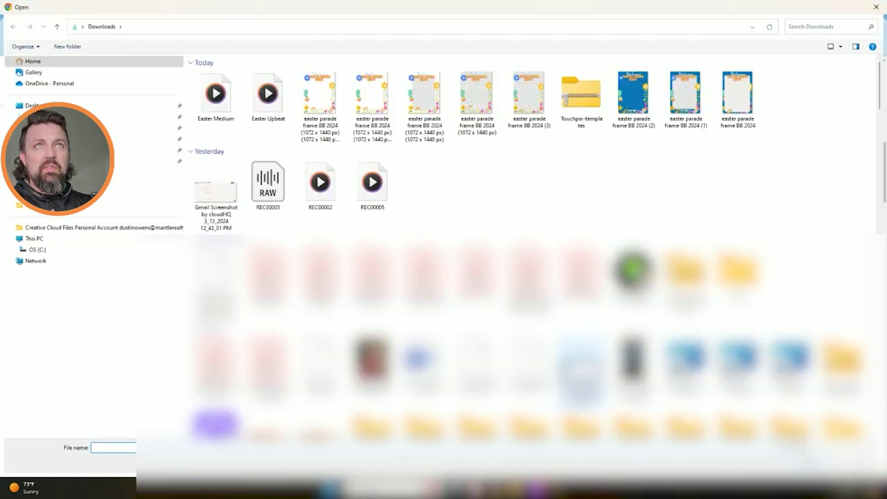
click(213, 107)
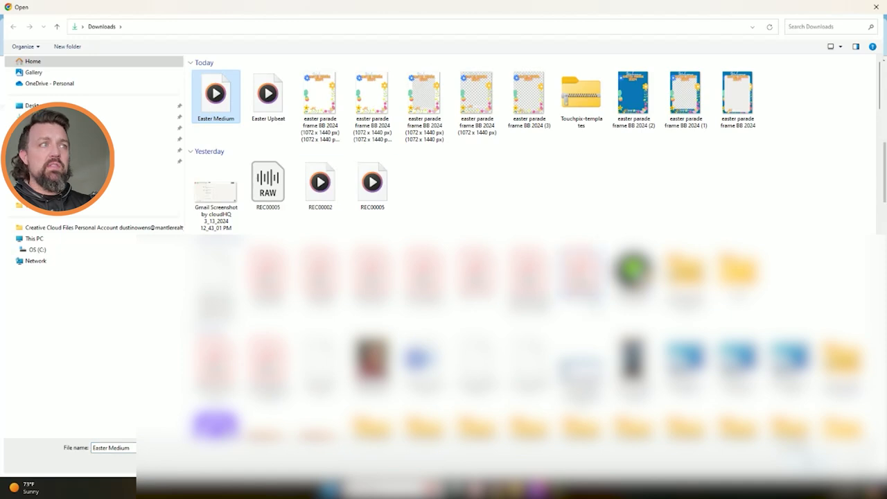
key(Return)
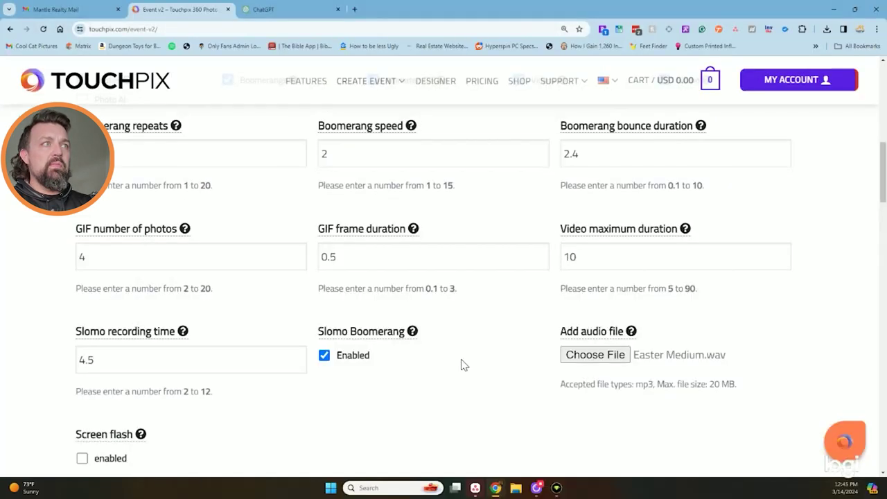
scroll(509, 409, down, 10)
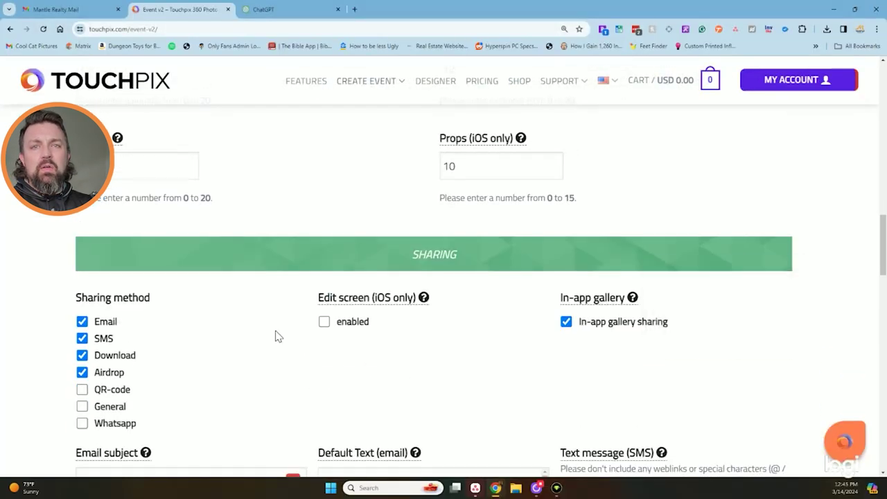
scroll(275, 336, down, 15)
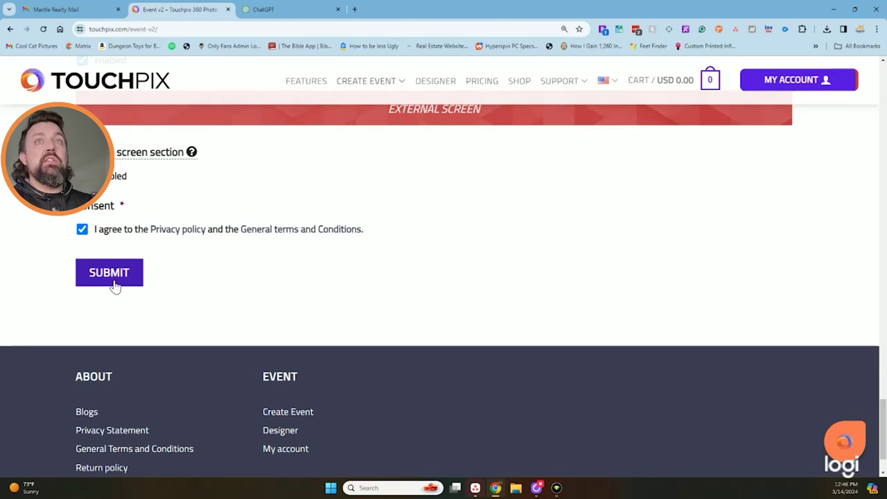
Submit the event settings, then remove the wav file rejected as non-mp3.
click(115, 287)
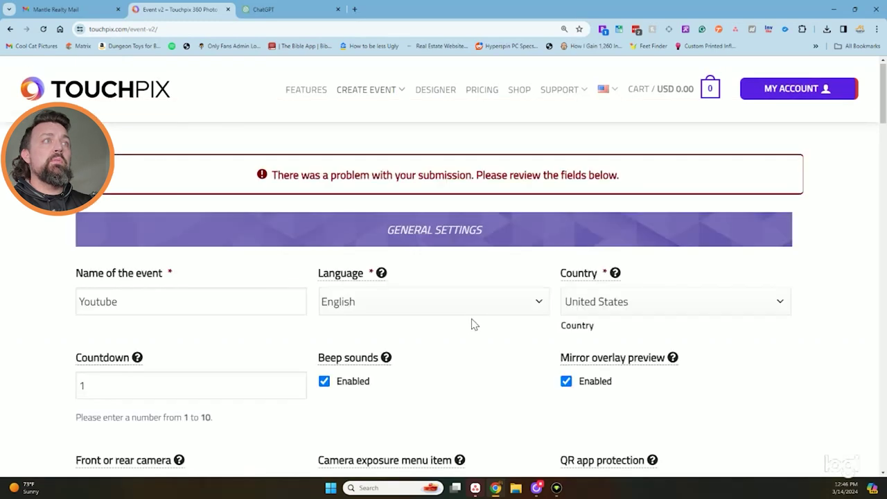
scroll(471, 323, up, 2)
scroll(471, 324, down, 5)
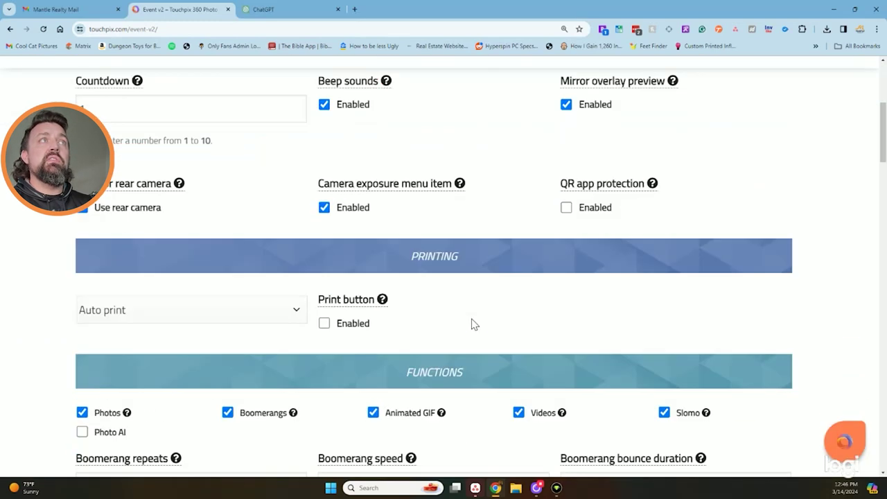
scroll(471, 324, down, 5)
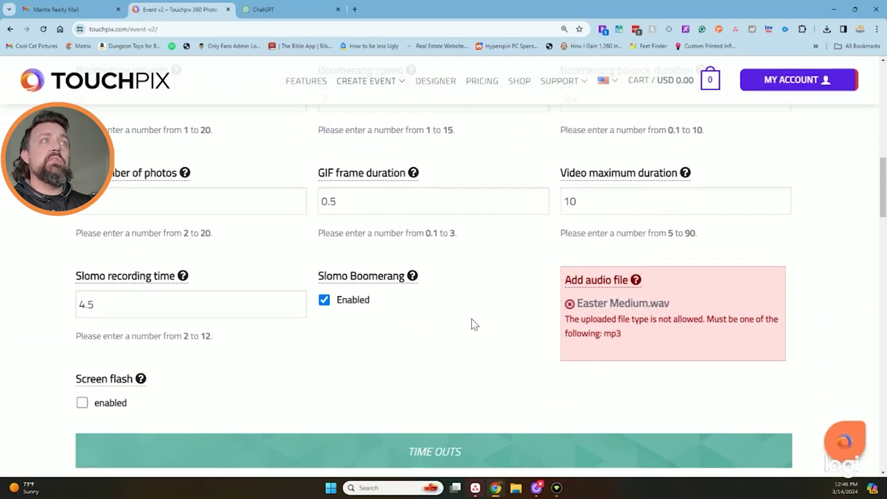
click(569, 324)
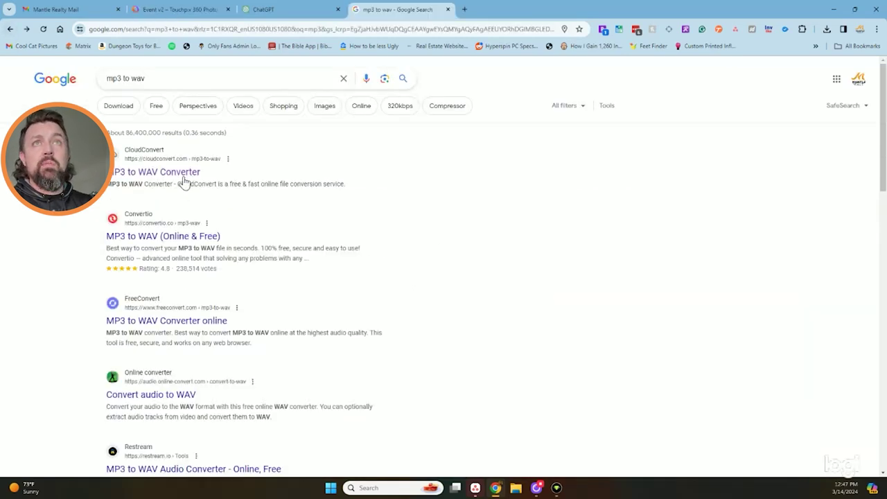
Load Easter Medium.wav into the CloudConvert audio converter.
click(184, 173)
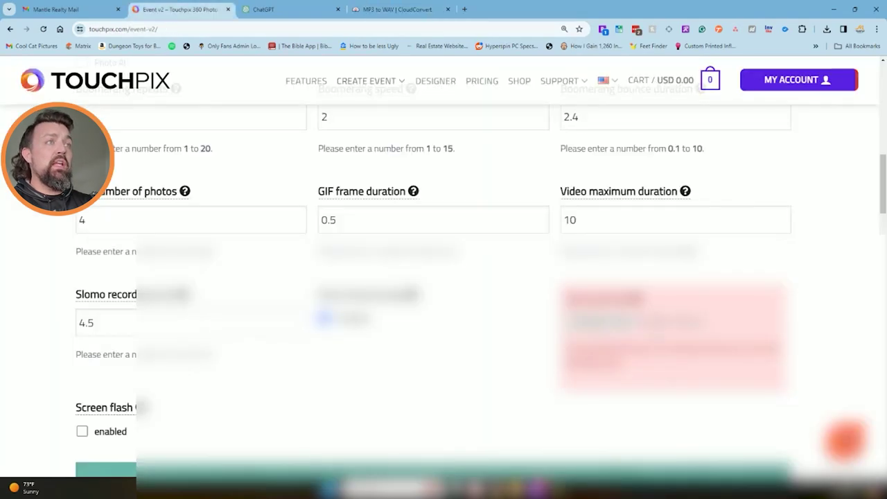
click(400, 14)
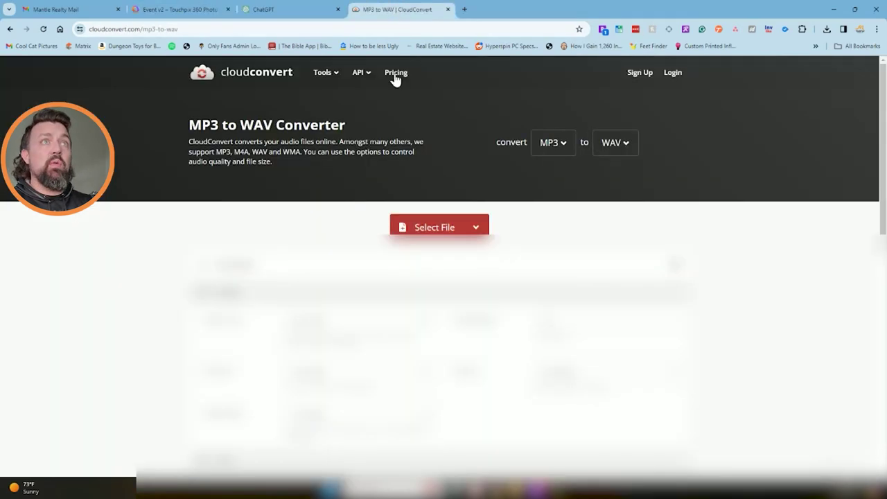
click(426, 233)
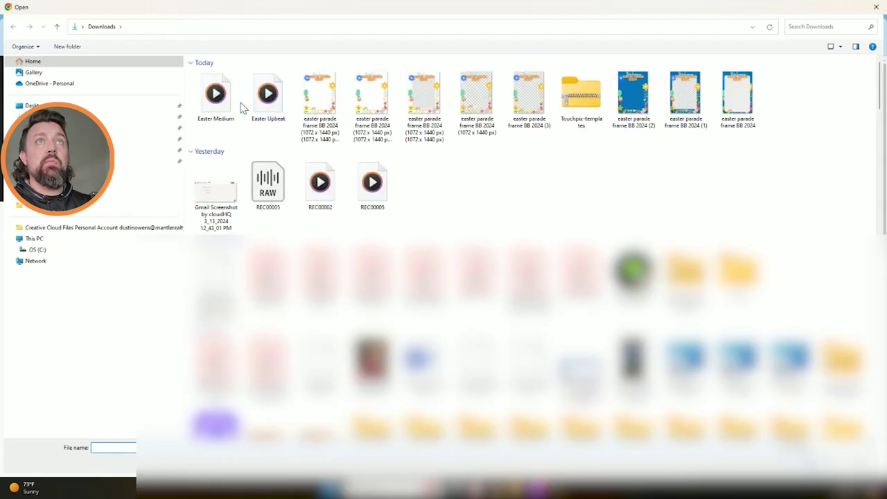
click(227, 103)
double_click(227, 103)
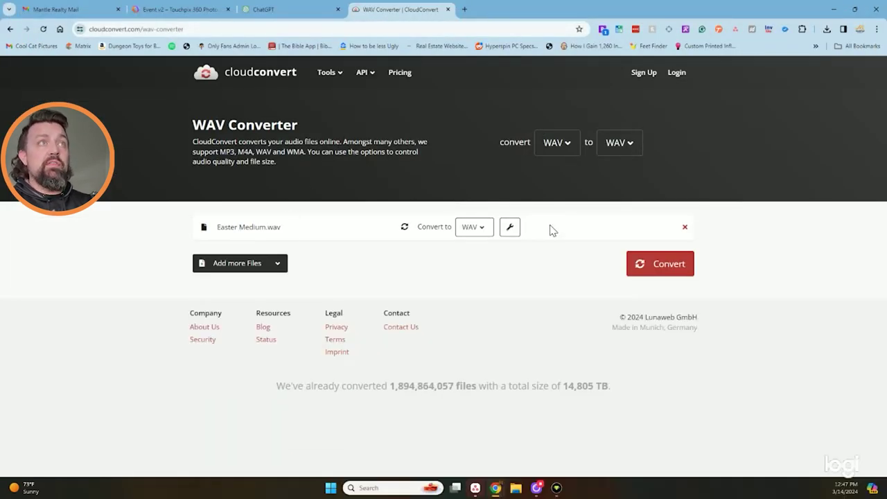
Convert the file to MP3 and download Easter Medium.mp3.
click(478, 228)
click(416, 303)
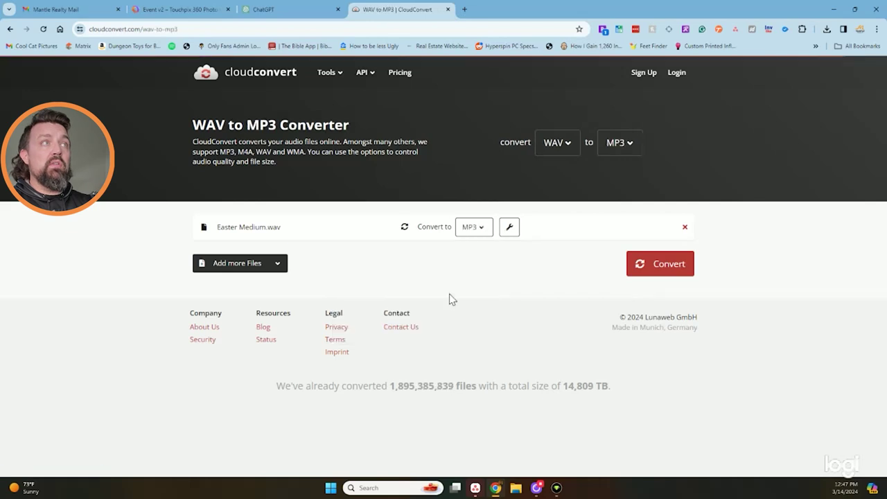
click(654, 265)
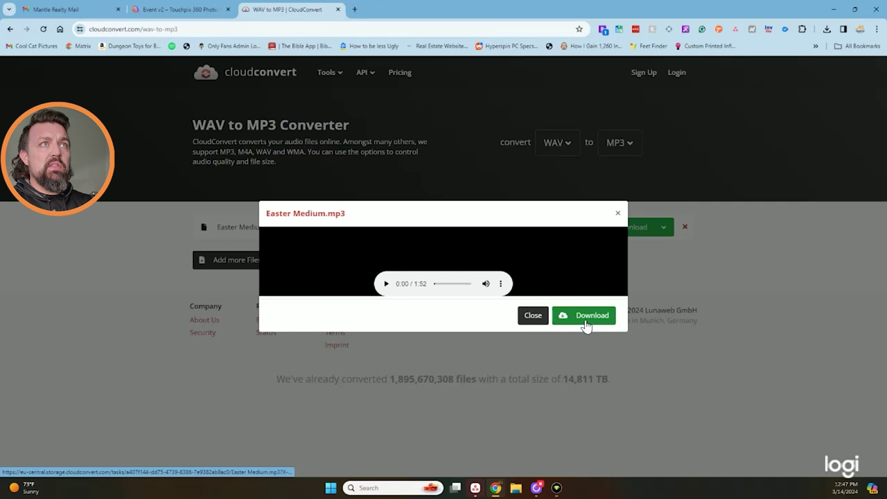
click(585, 324)
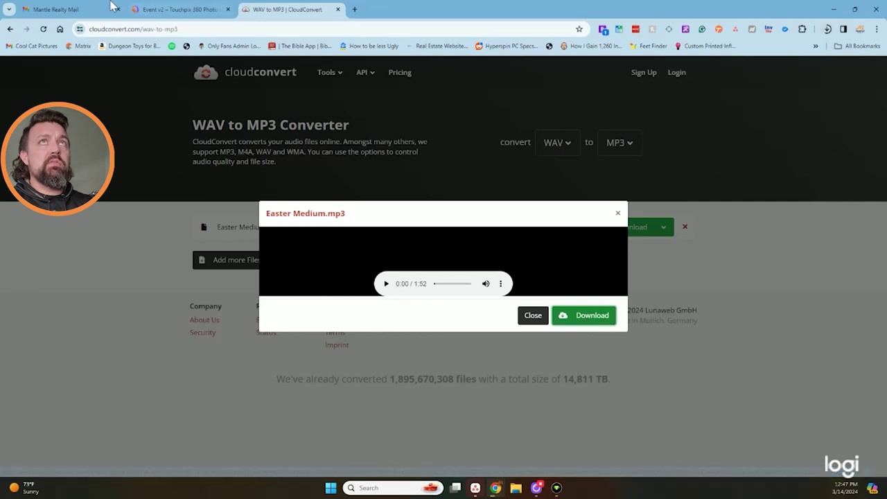
Attach Easter Medium.mp3 as the Youtube event's audio, save the event, and open its designer.
click(176, 10)
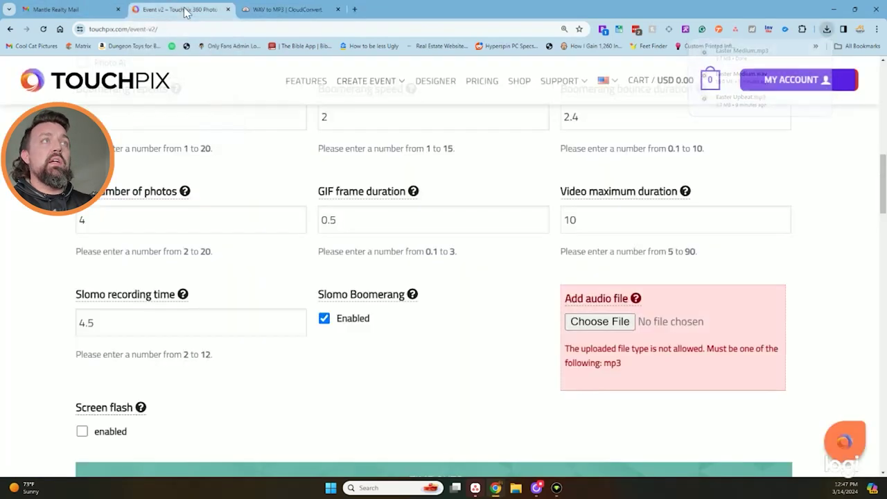
click(600, 322)
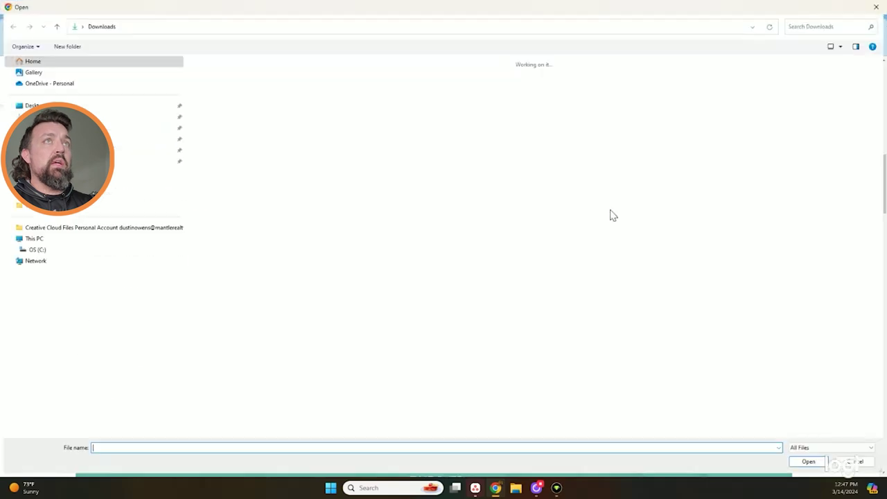
double_click(214, 96)
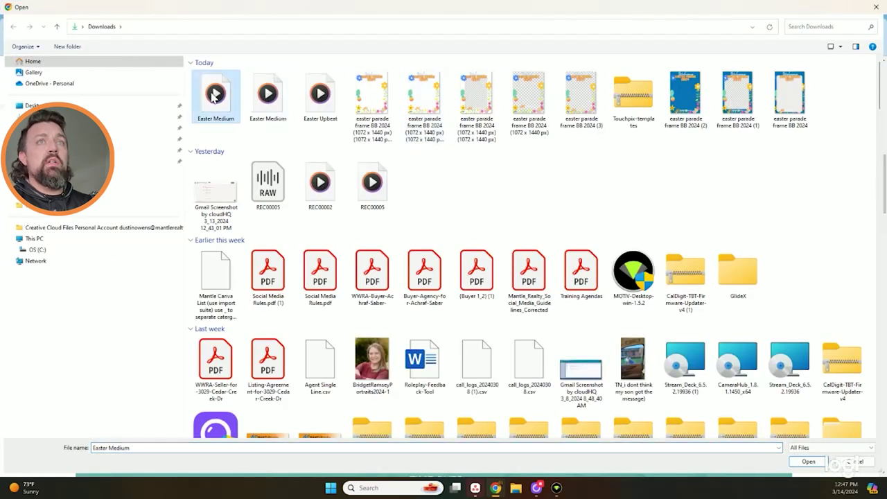
scroll(475, 388, down, 10)
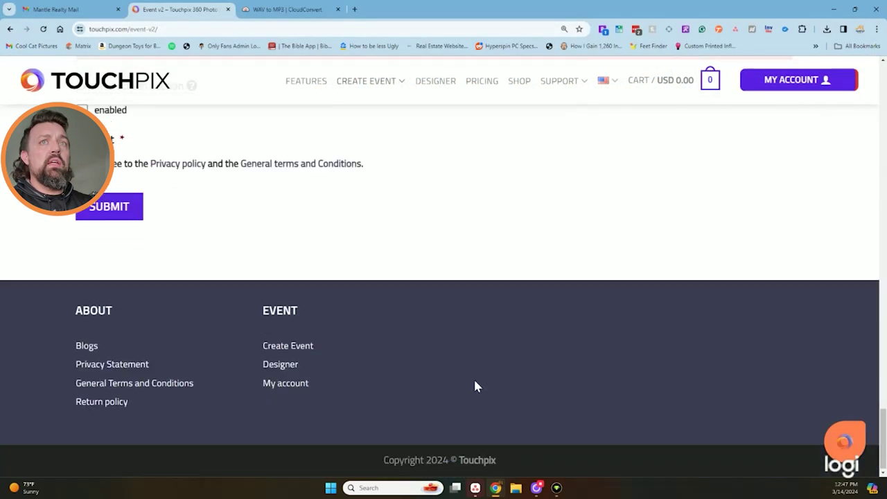
click(118, 206)
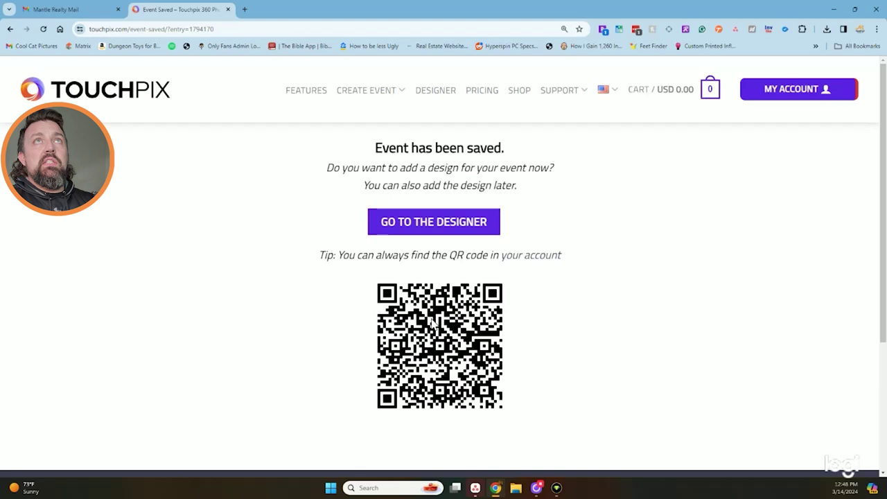
click(482, 234)
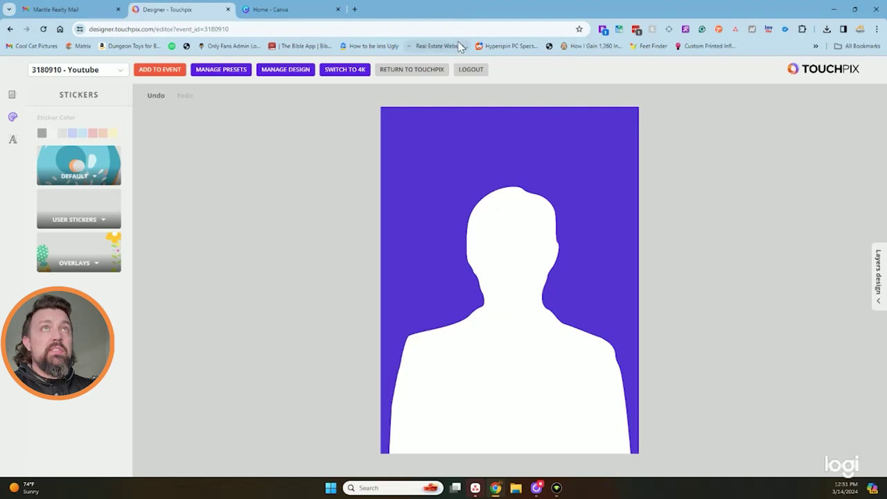
Open the easter parade frame BB 2024 design from Canva's recent designs in the editor.
click(300, 16)
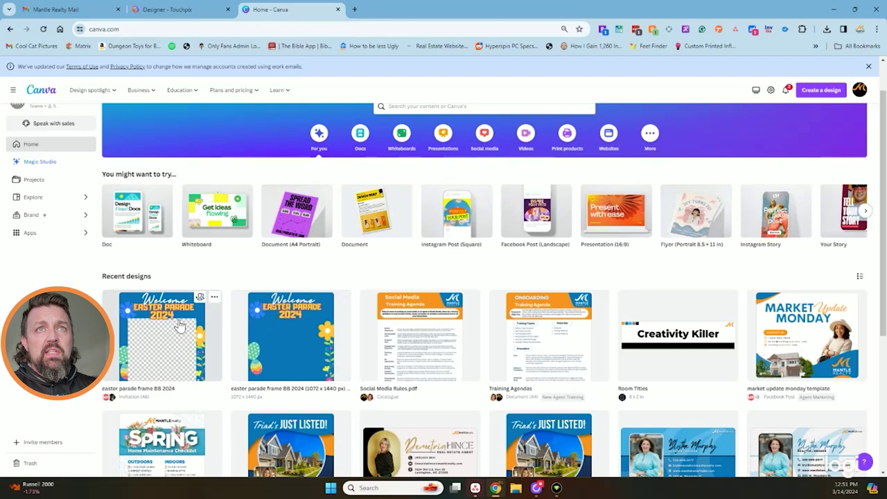
click(176, 349)
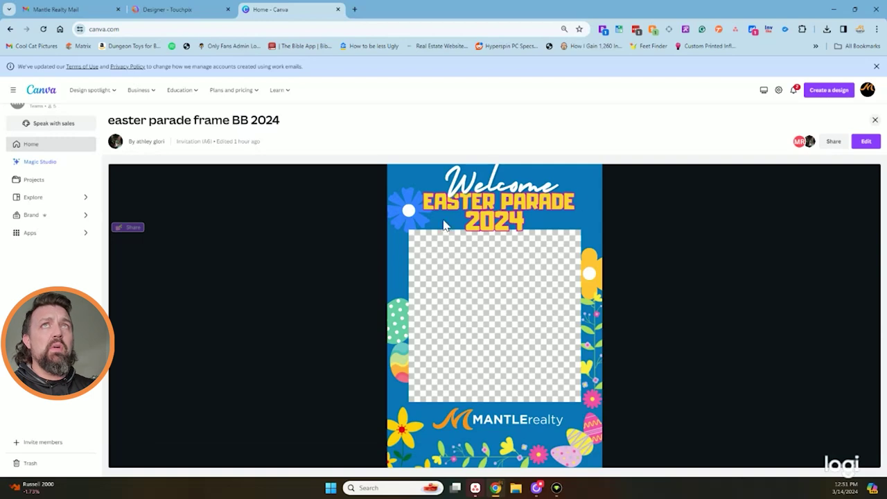
click(9, 29)
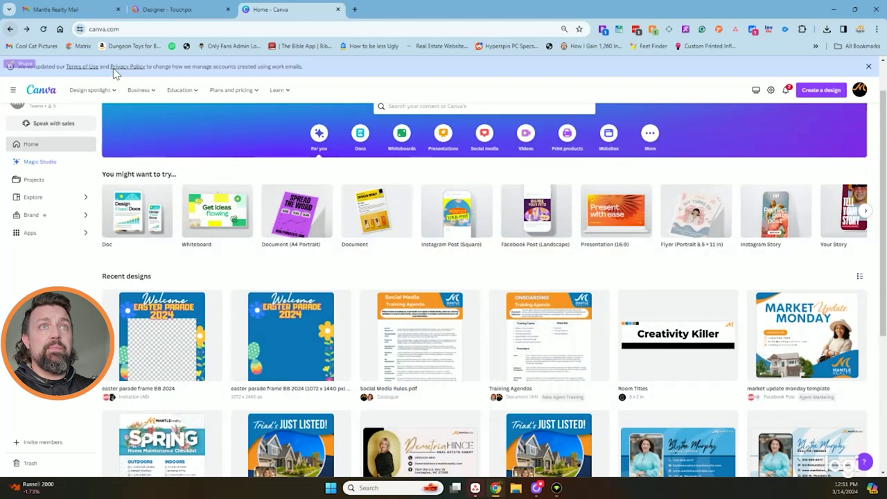
click(294, 362)
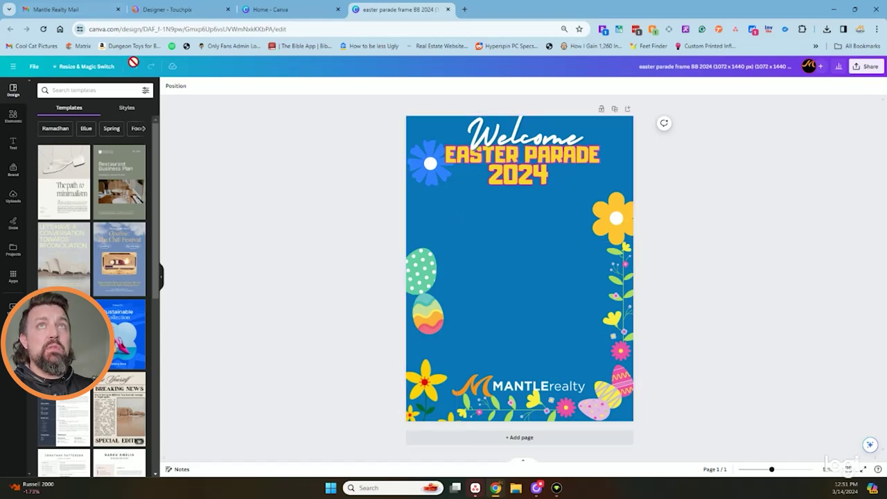
click(95, 67)
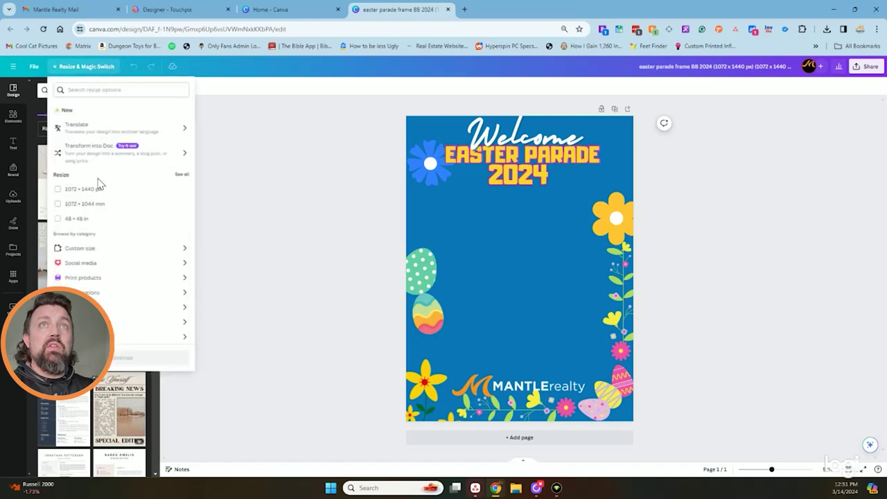
click(82, 250)
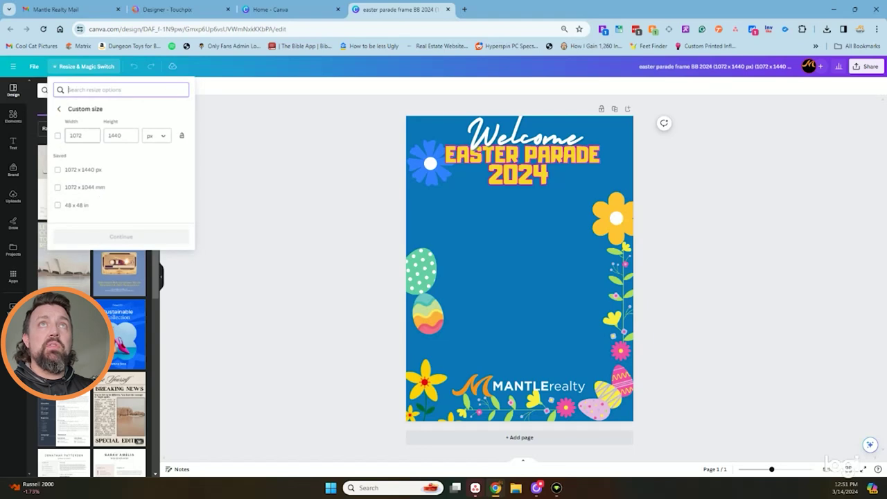
click(166, 9)
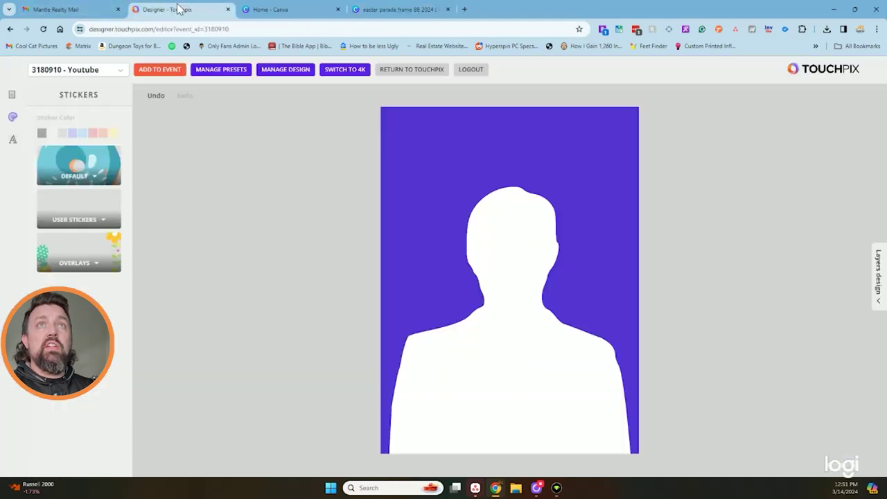
mouse_move(239, 82)
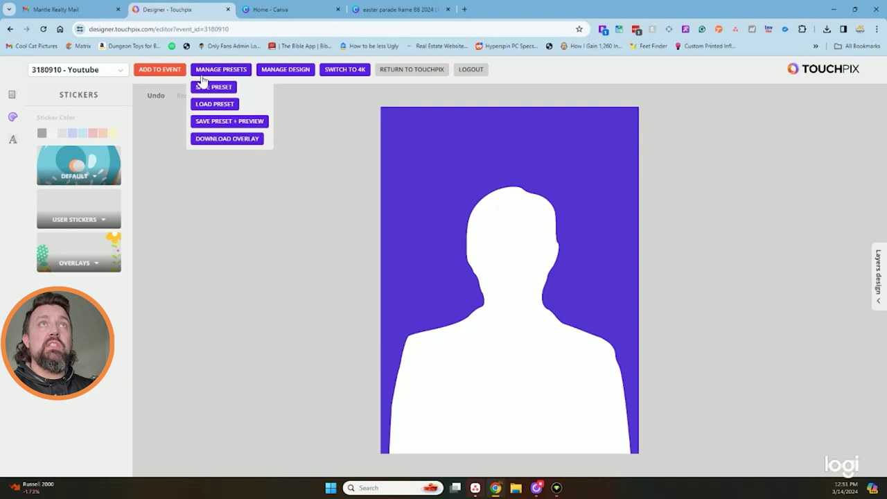
click(270, 12)
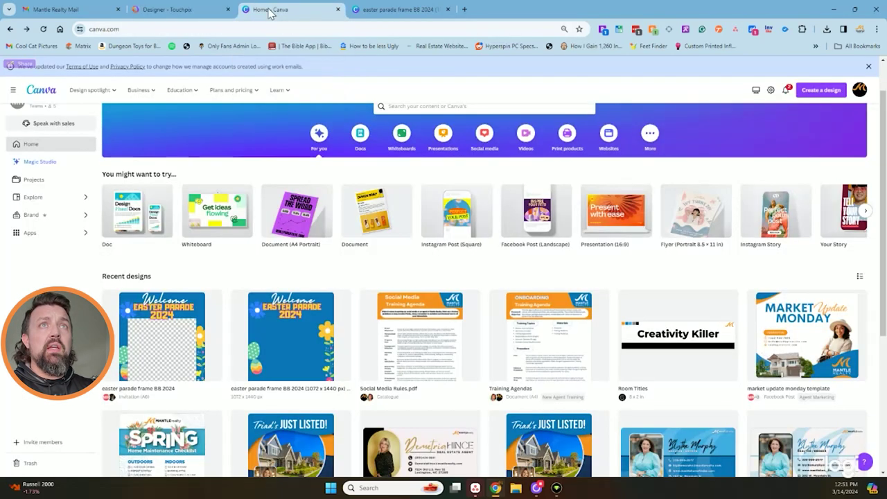
click(395, 12)
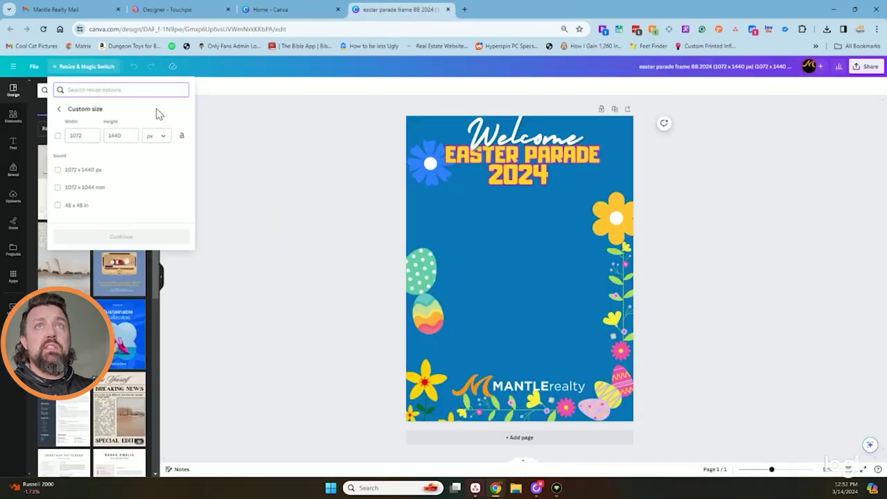
click(84, 133)
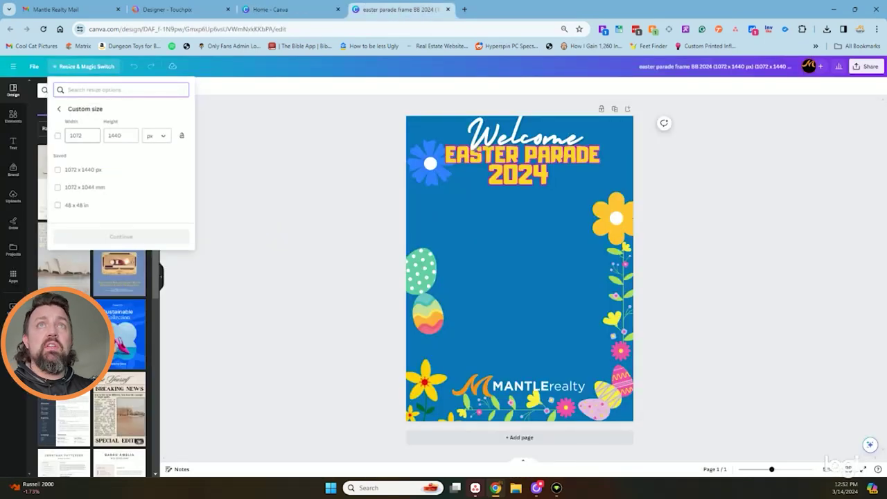
click(104, 138)
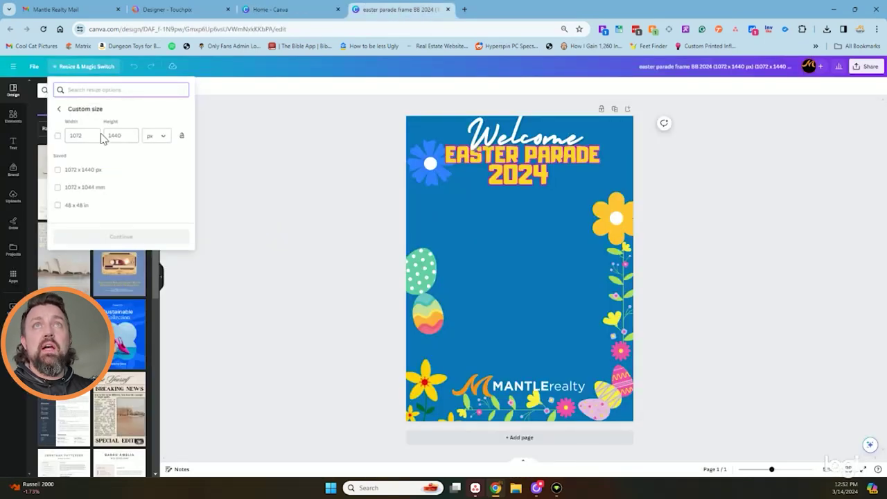
click(155, 137)
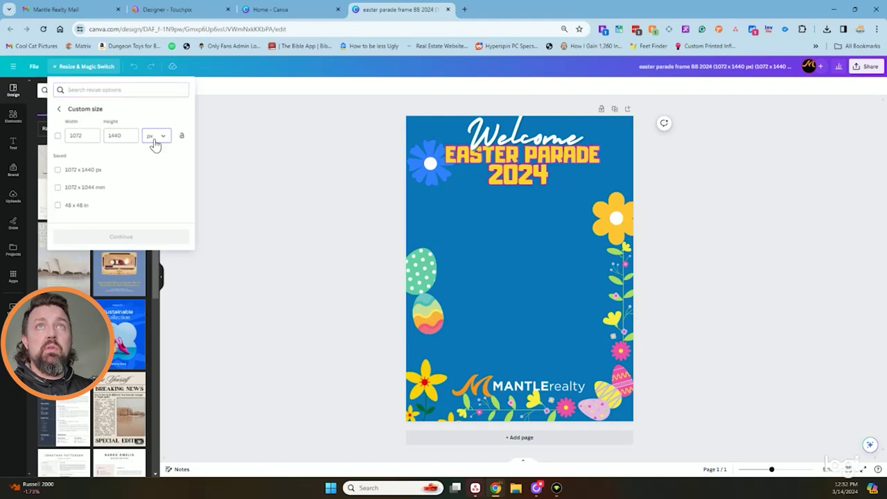
click(59, 137)
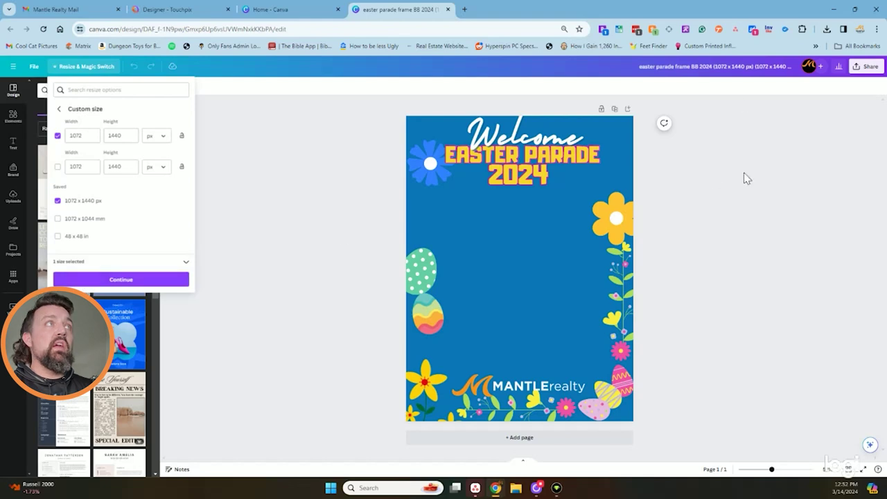
click(291, 250)
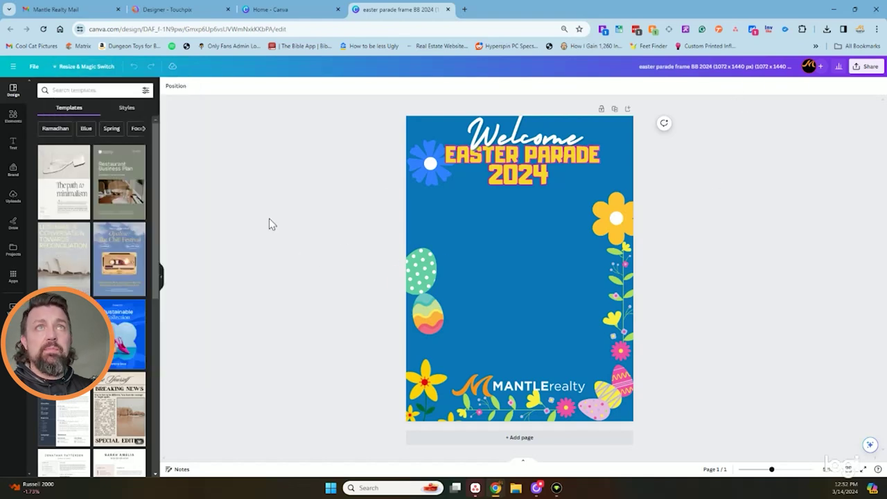
click(455, 201)
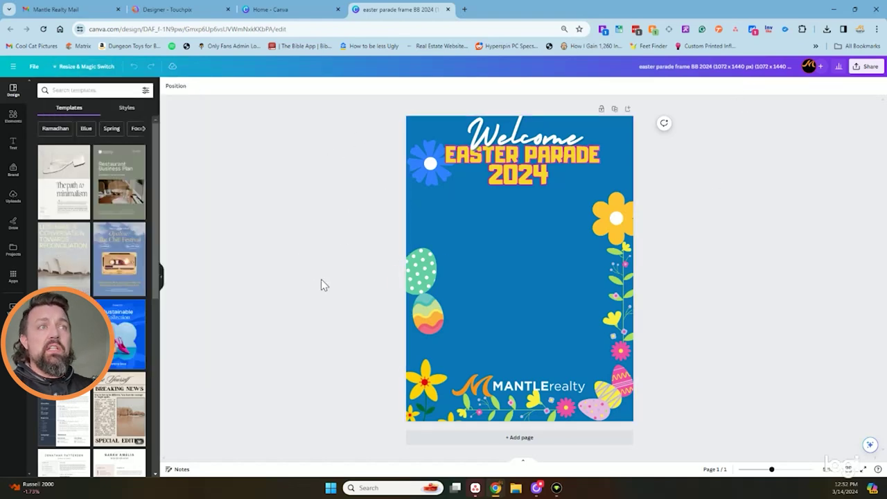
Export the easter parade frame design from Canva as a standard PNG file.
click(865, 69)
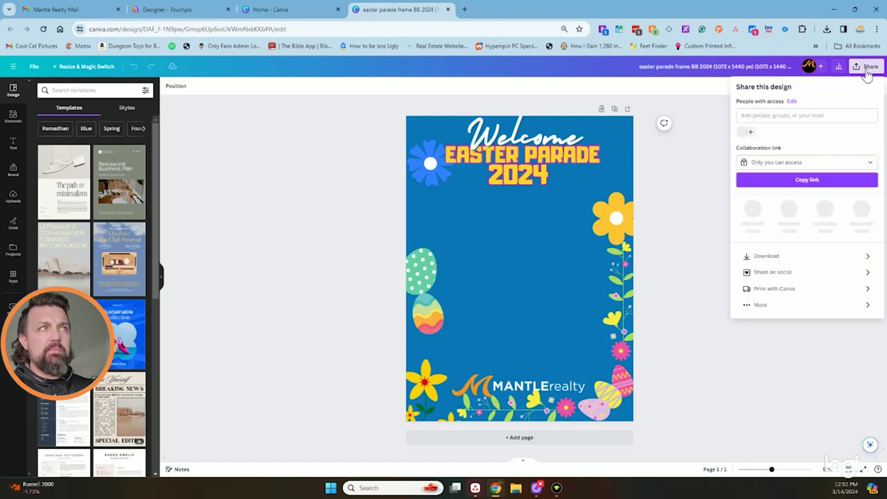
click(780, 256)
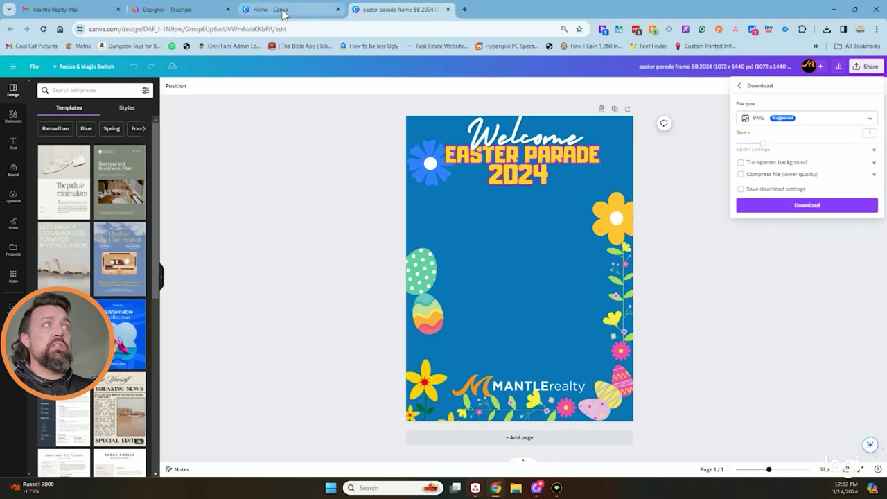
click(817, 207)
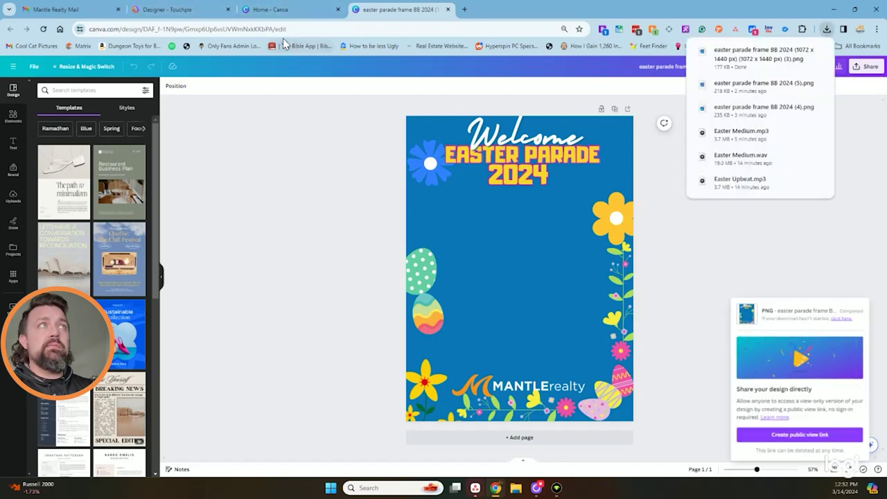
Try uploading the Easter parade PNG as a TouchPix overlay; it is rejected for lacking transparency.
click(167, 9)
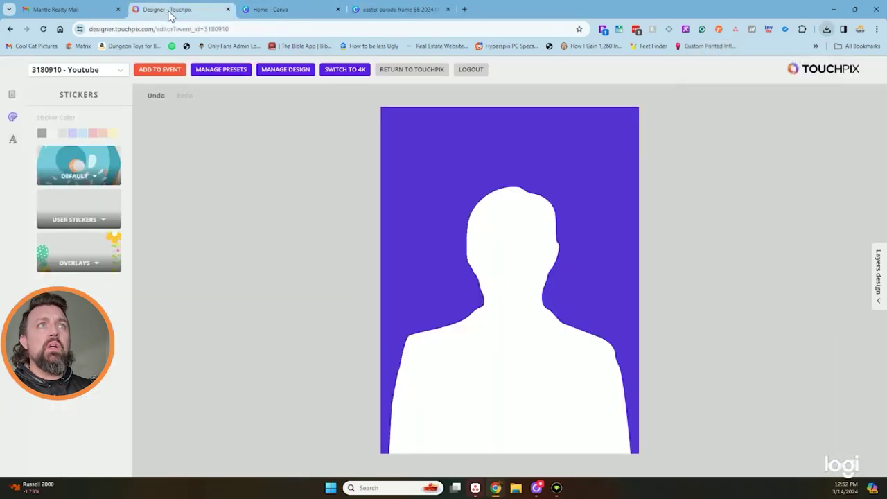
click(220, 70)
click(281, 69)
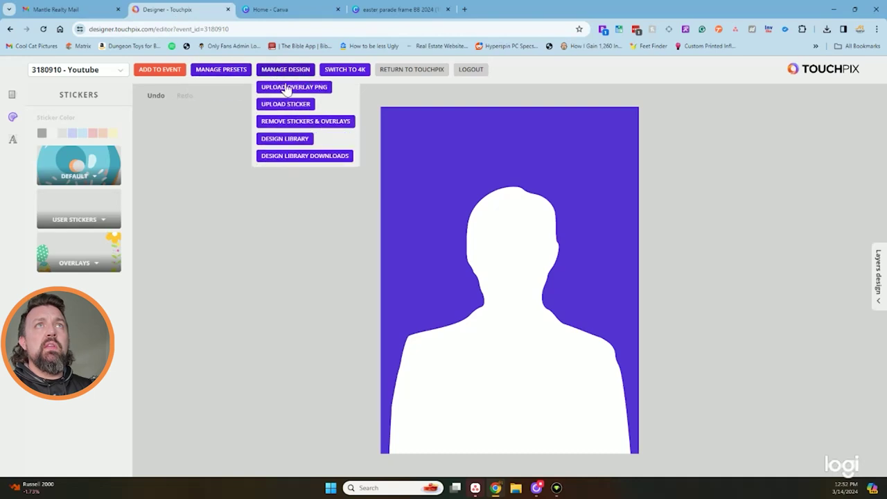
click(287, 87)
click(475, 270)
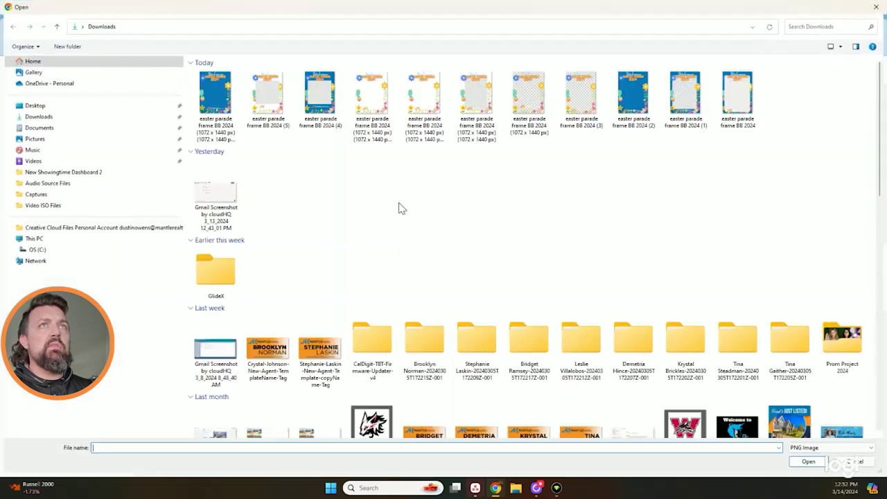
click(208, 101)
double_click(211, 108)
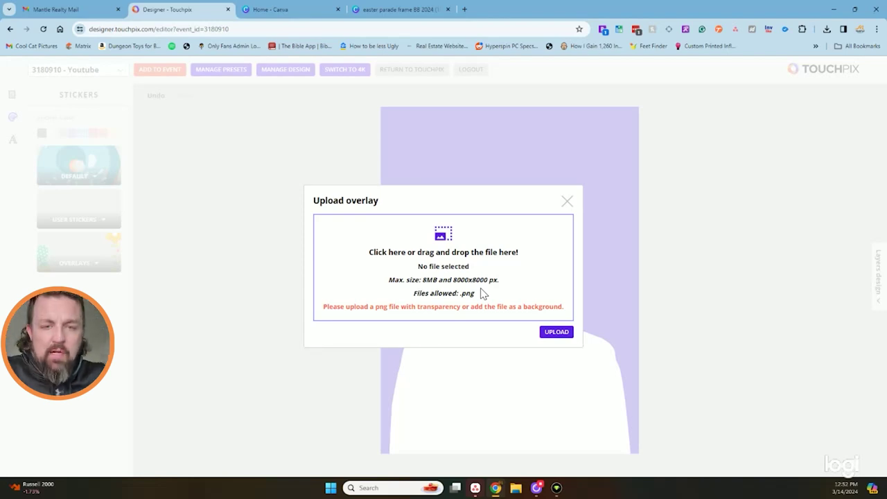
click(403, 12)
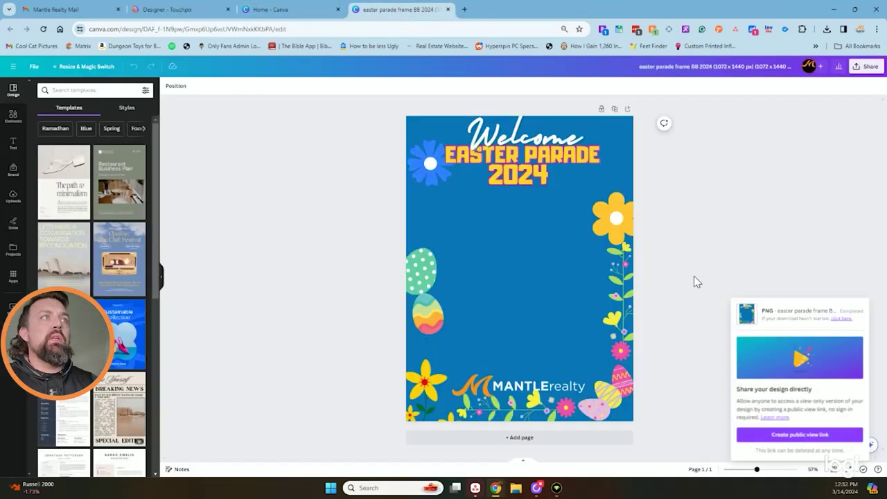
Download the Easter parade frame again as a PNG with a transparent background.
click(874, 74)
click(787, 253)
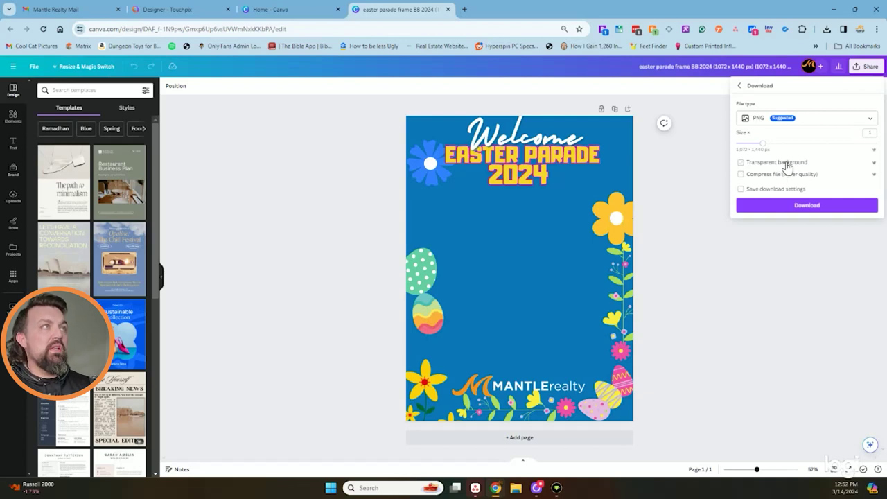
click(788, 168)
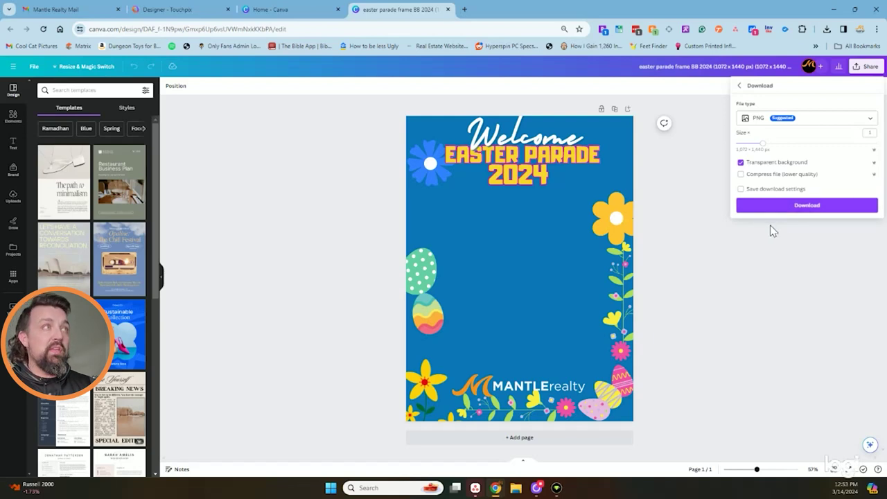
click(794, 208)
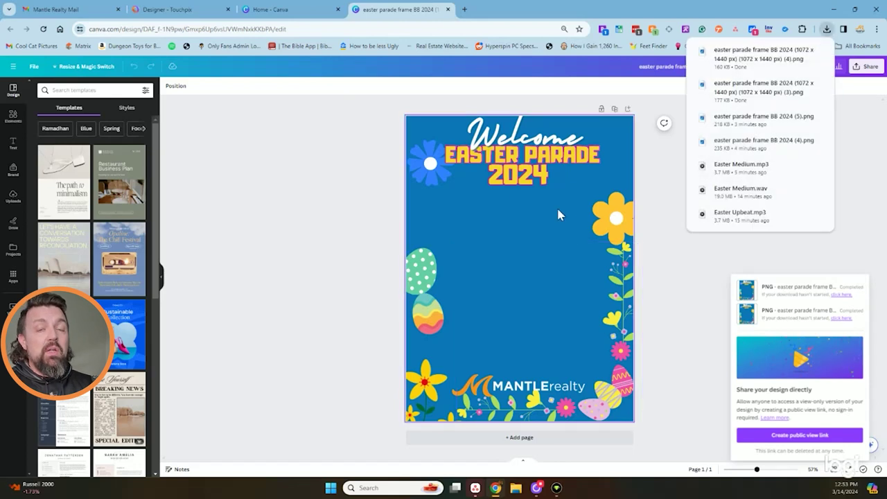
Search Google for 'background remover png' in a new tab to reach remove.bg.
click(464, 11)
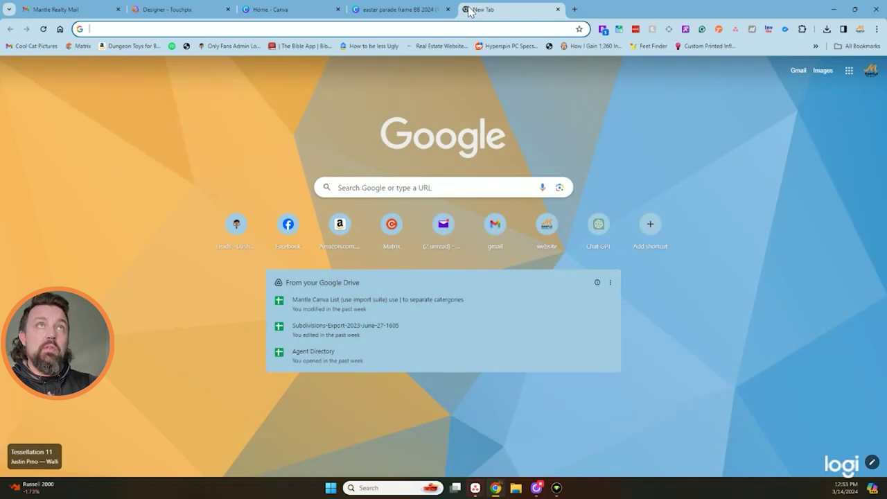
text(backg)
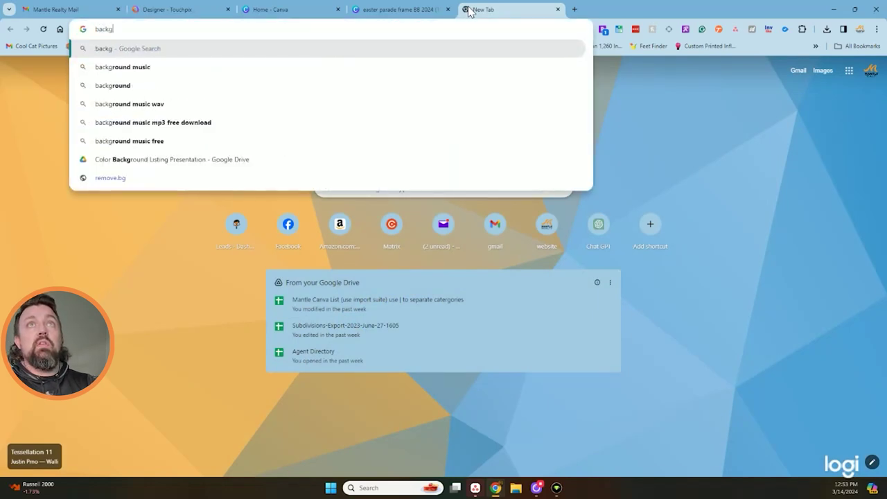
text(round)
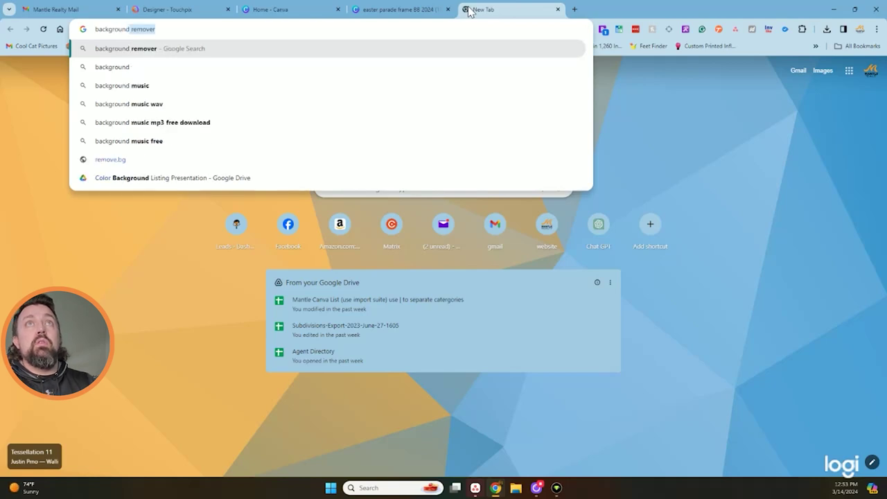
key(Right)
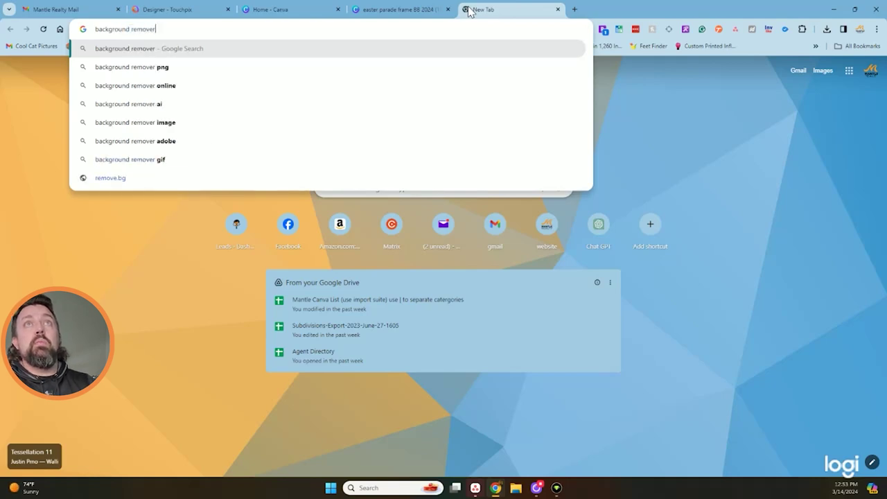
text(png)
key(Return)
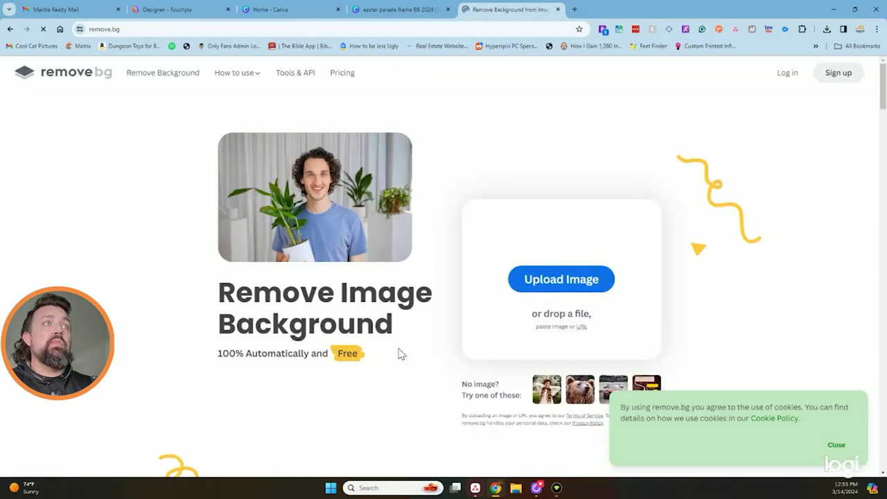
Upload 'easter parade frame BB 2024 (2)' to remove.bg to strip its blue background.
click(563, 286)
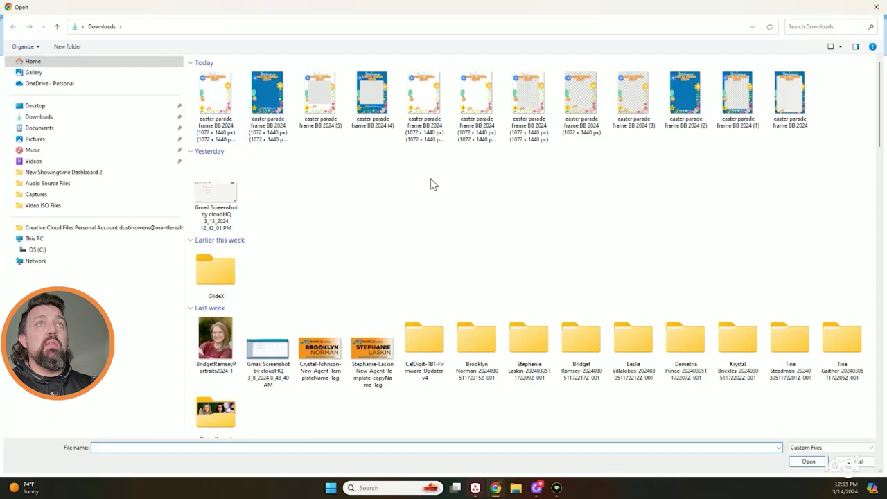
click(690, 104)
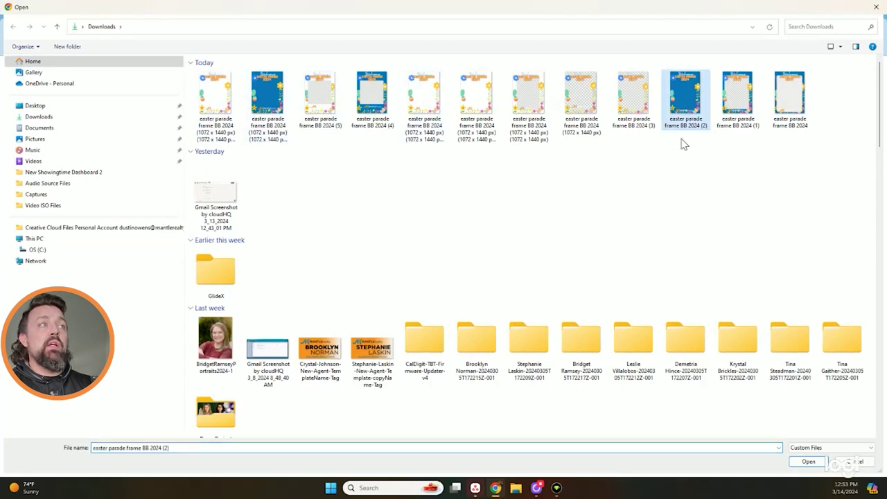
key(Return)
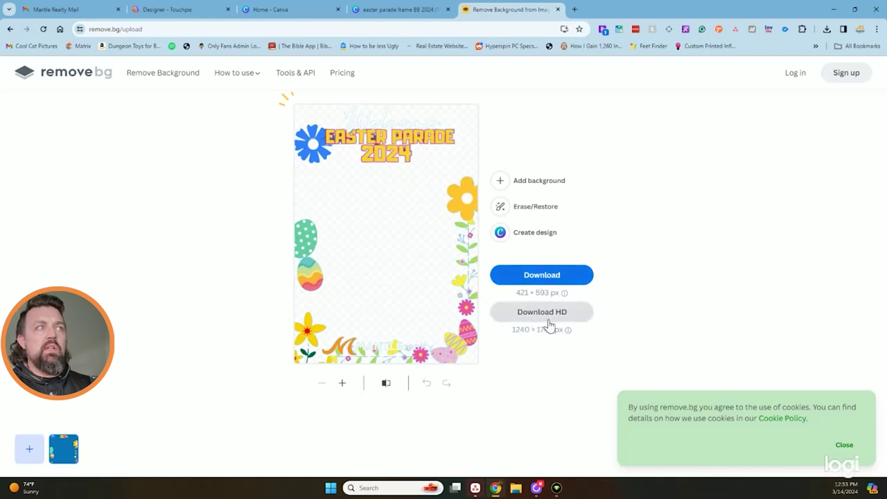
Upload the newest easter parade frame (4) PNG as the overlay in the TouchPix designer.
click(179, 9)
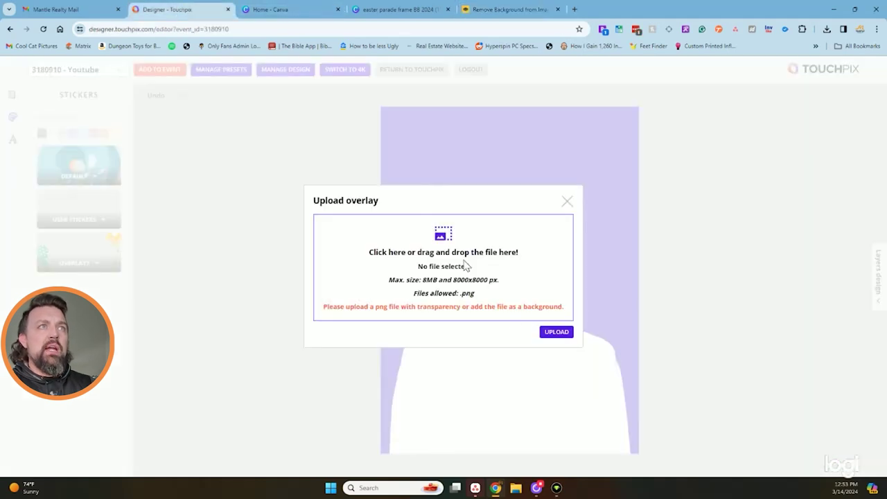
click(449, 240)
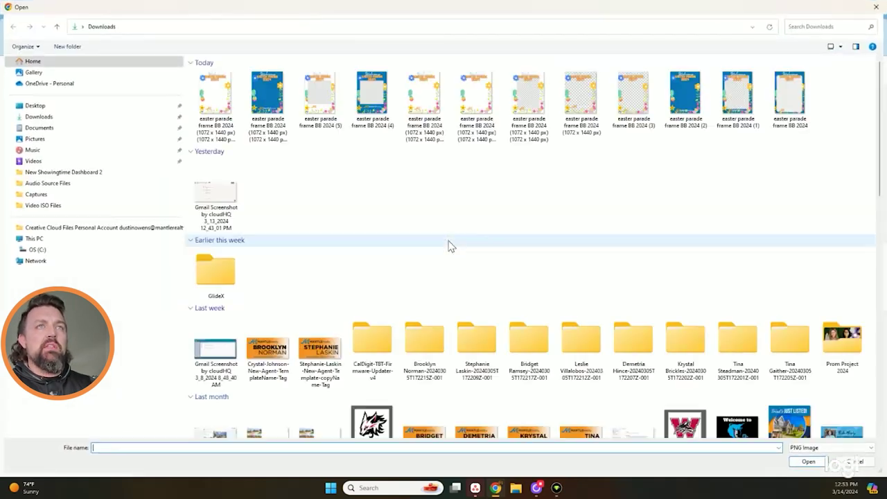
click(223, 108)
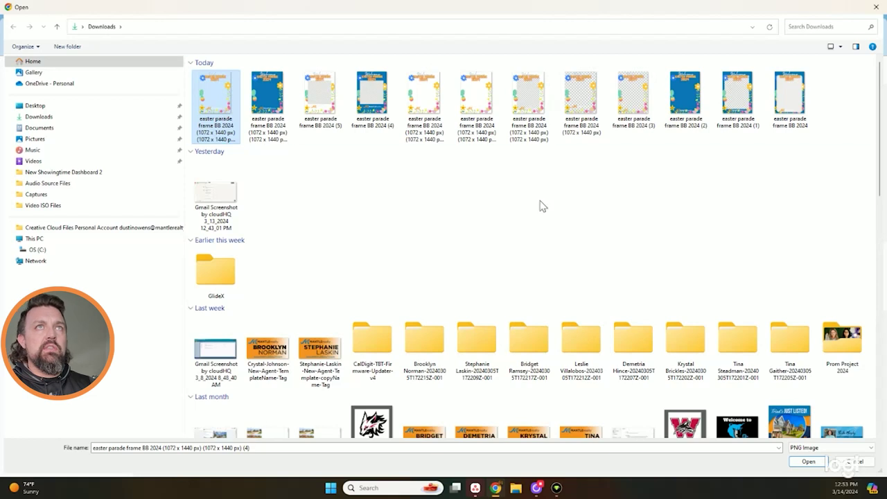
key(Return)
click(550, 331)
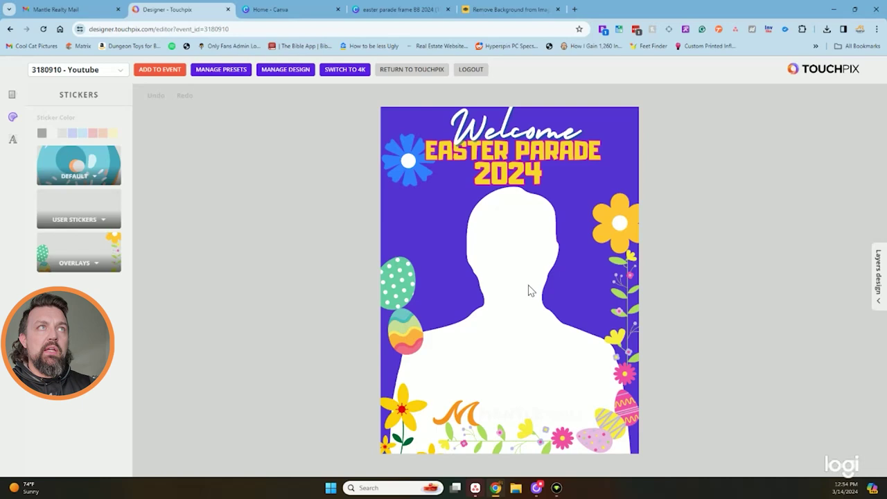
Add the overlay to event 3180910 - Youtube for Slomo, Boomerang and Video, excluding Animated GIF.
click(74, 72)
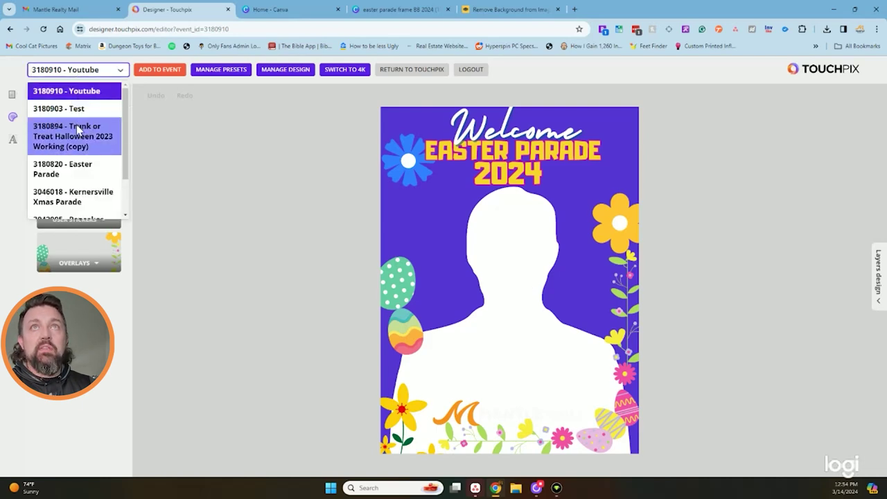
click(94, 74)
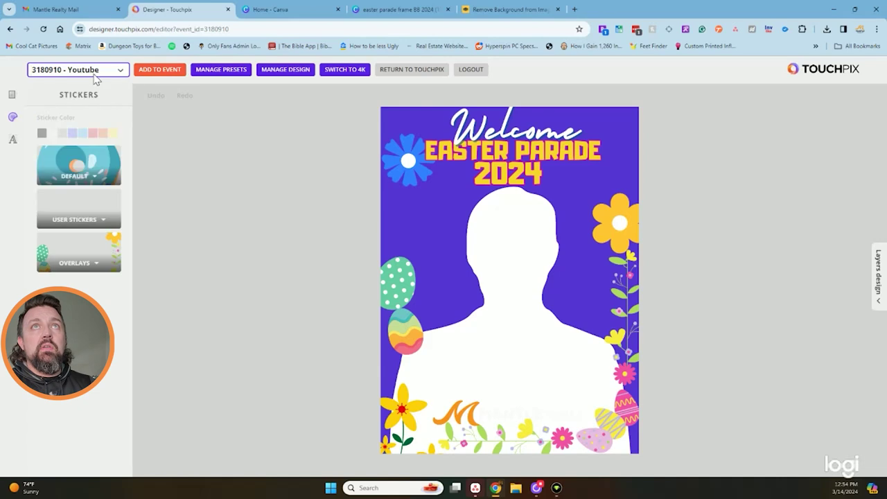
click(157, 71)
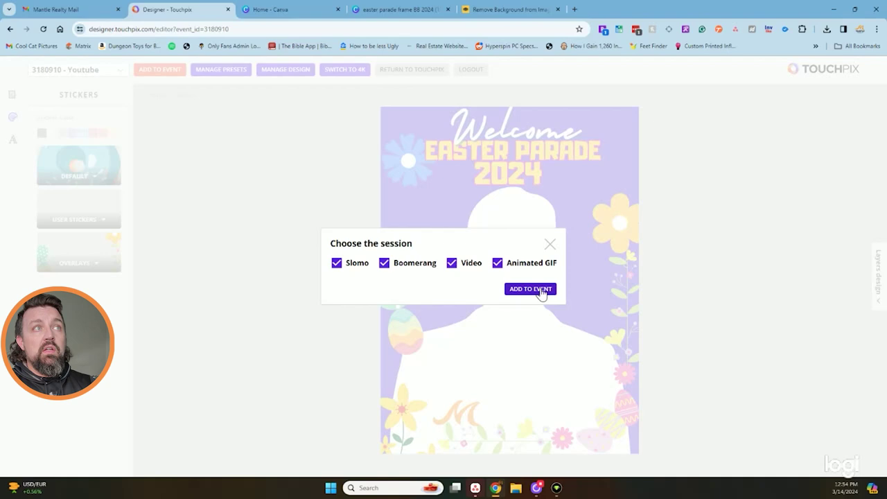
click(496, 268)
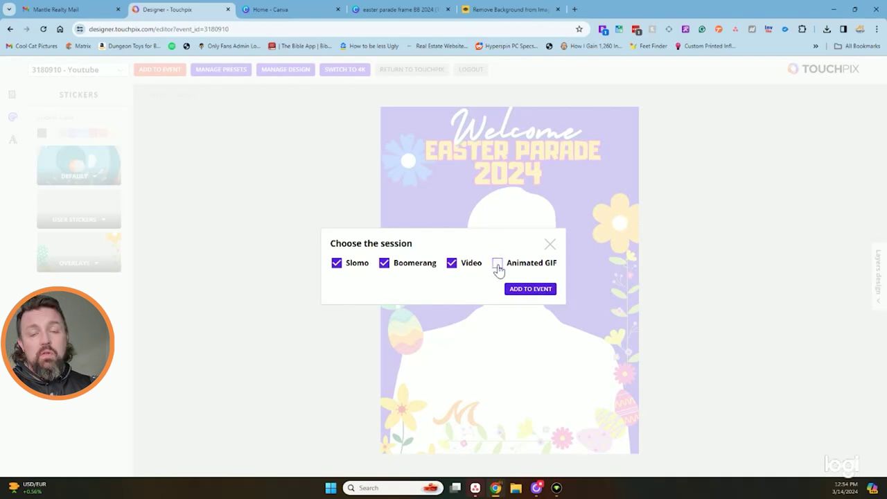
click(533, 292)
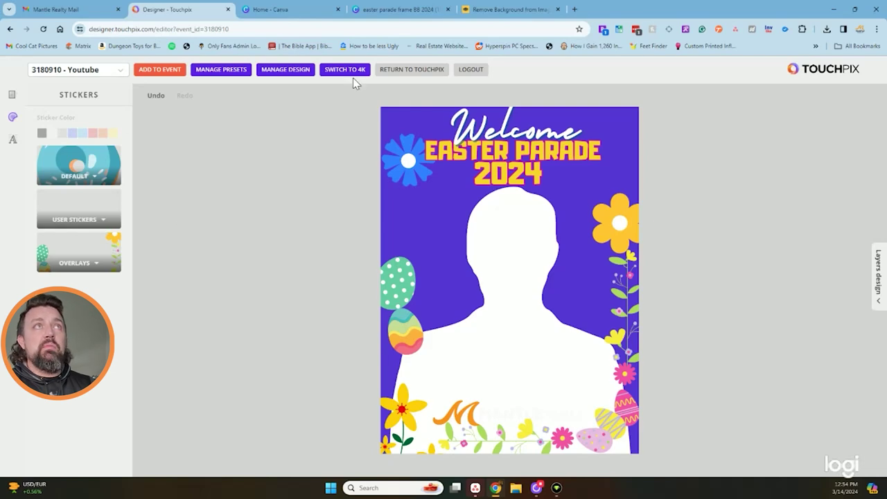
Leave the designer and return to the TouchPix main site.
click(427, 73)
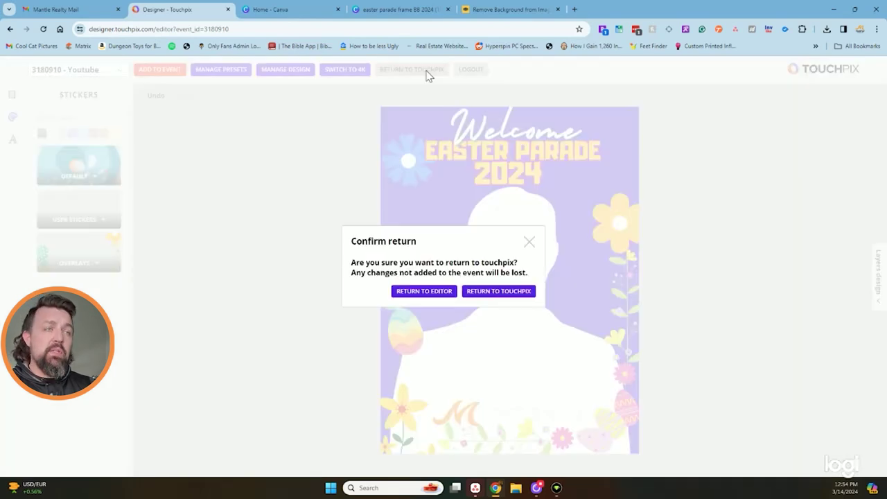
click(484, 294)
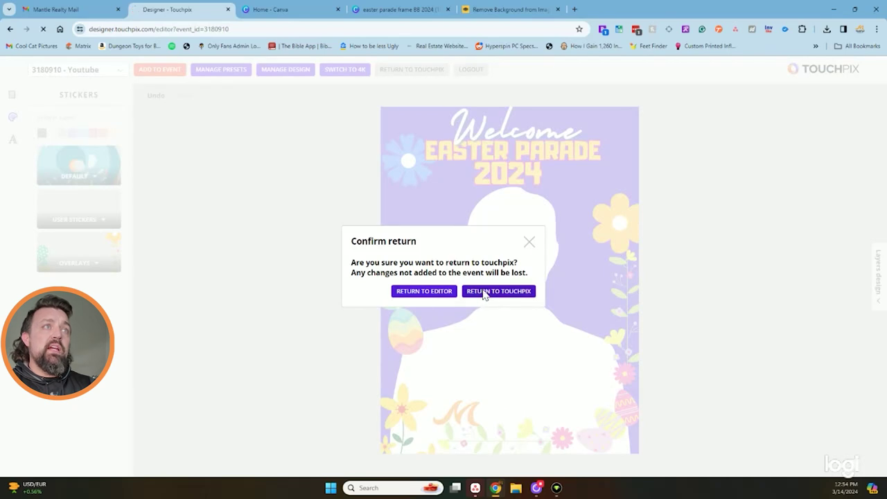
scroll(419, 323, down, 1)
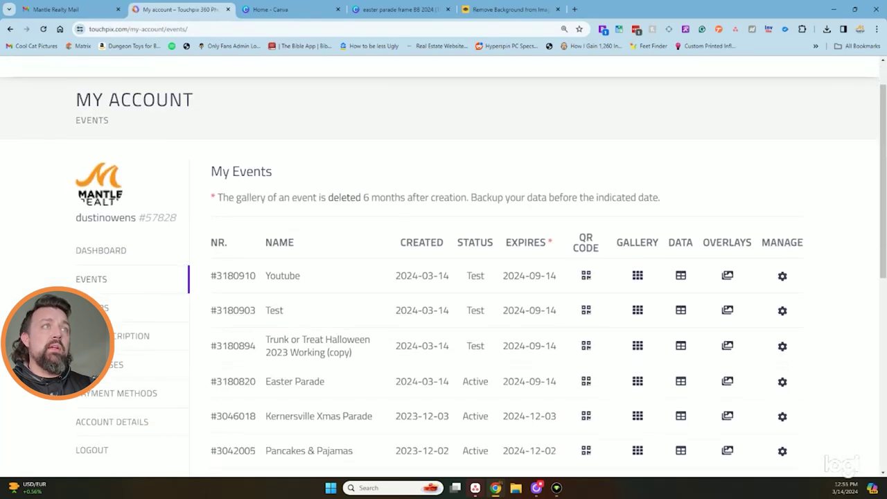
Review the Youtube event's Boomerang, Slomo and Video overlays, then return to the events list.
click(728, 276)
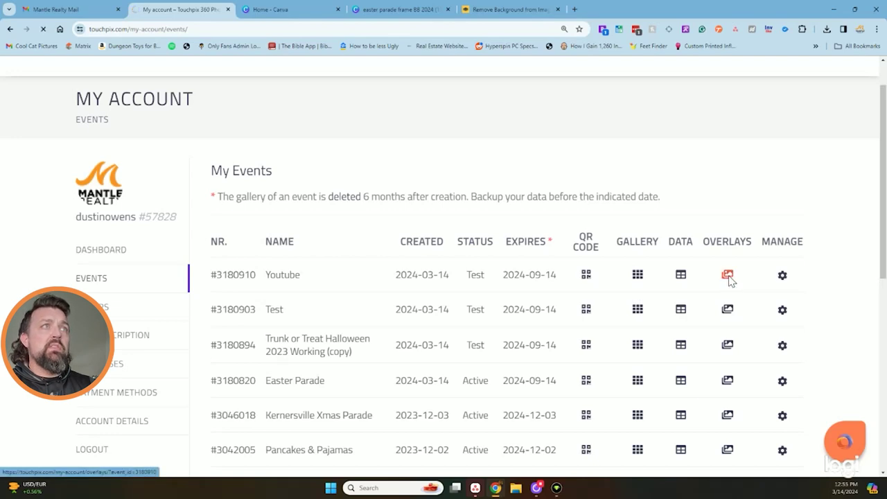
scroll(360, 330, down, 2)
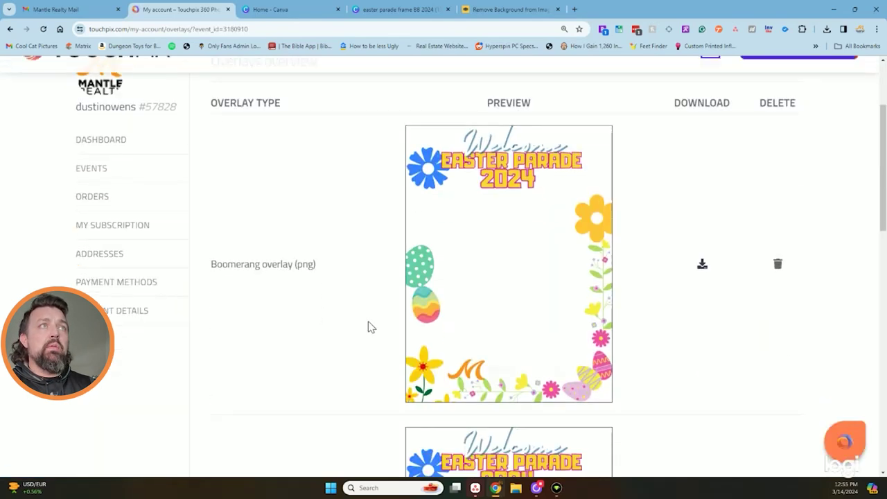
scroll(516, 305, down, 8)
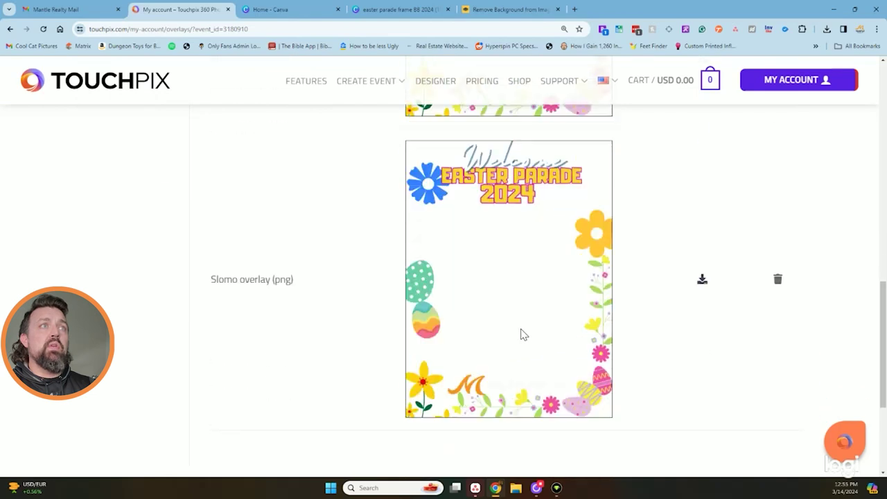
scroll(524, 335, down, 2)
scroll(521, 333, up, 5)
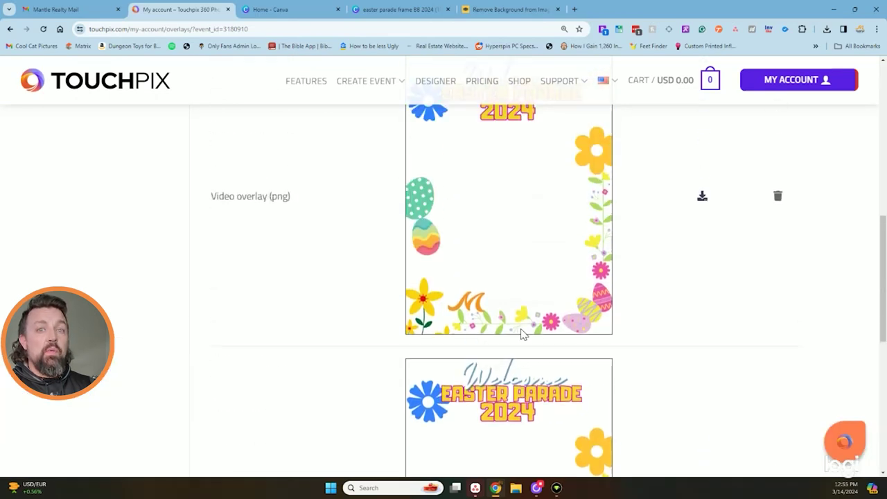
scroll(524, 334, up, 7)
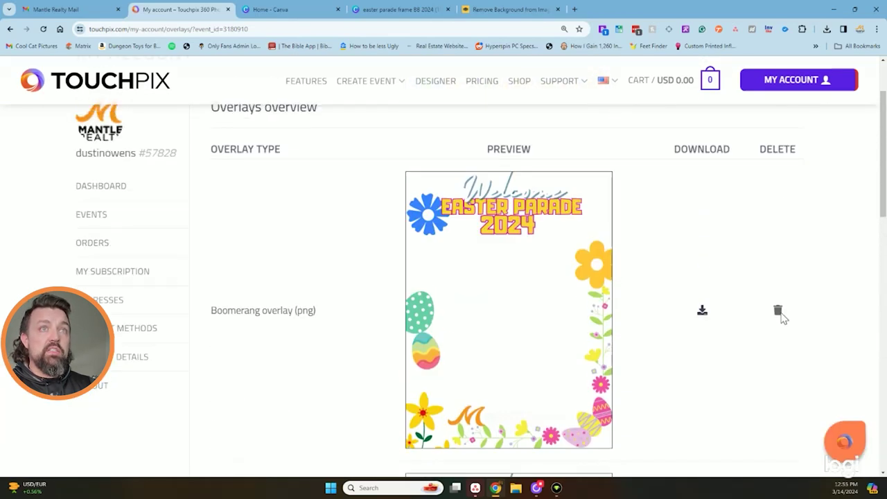
click(780, 313)
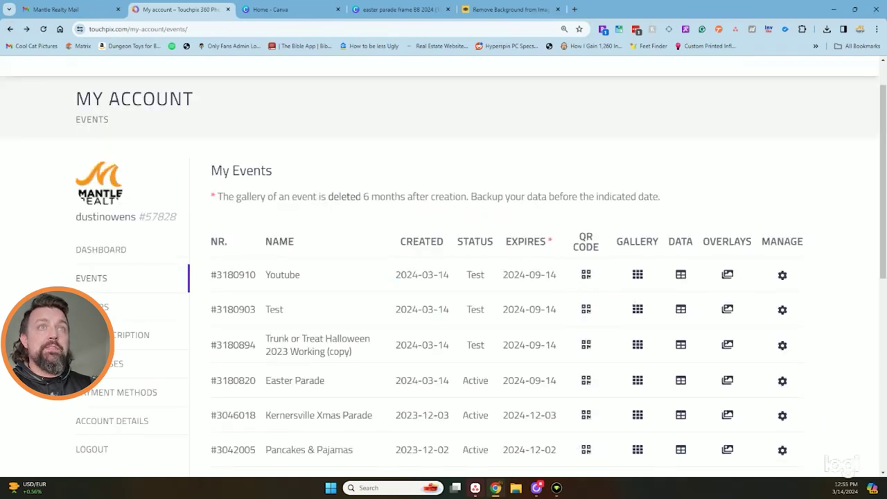
Open the Youtube event's QR code page, showing its Test status and 2024-03-14 creation date.
scroll(679, 215, down, 1)
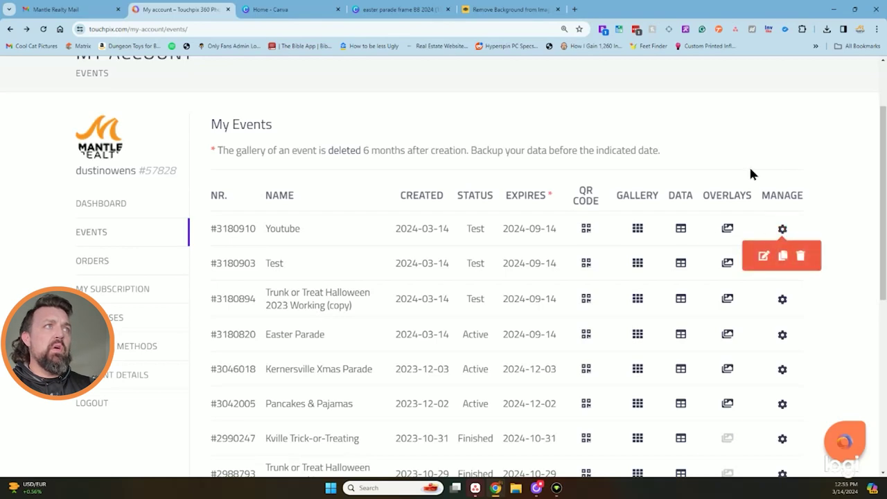
click(585, 233)
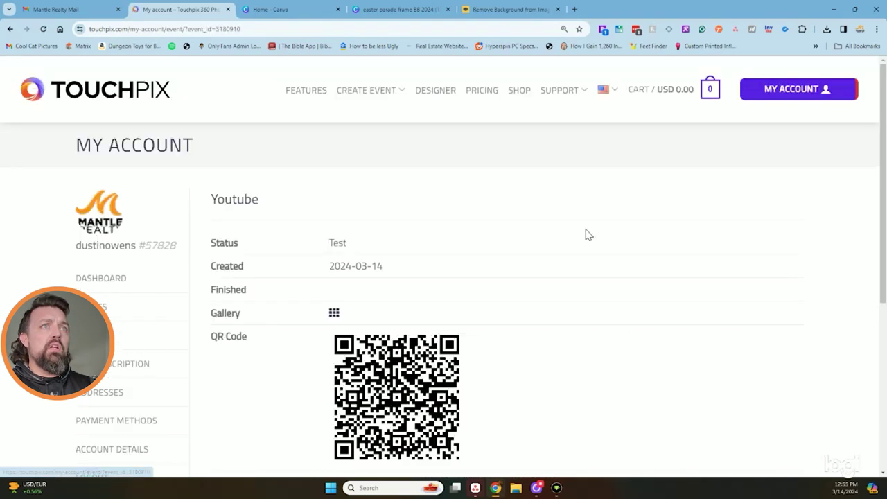
scroll(566, 254, down, 3)
scroll(461, 243, up, 3)
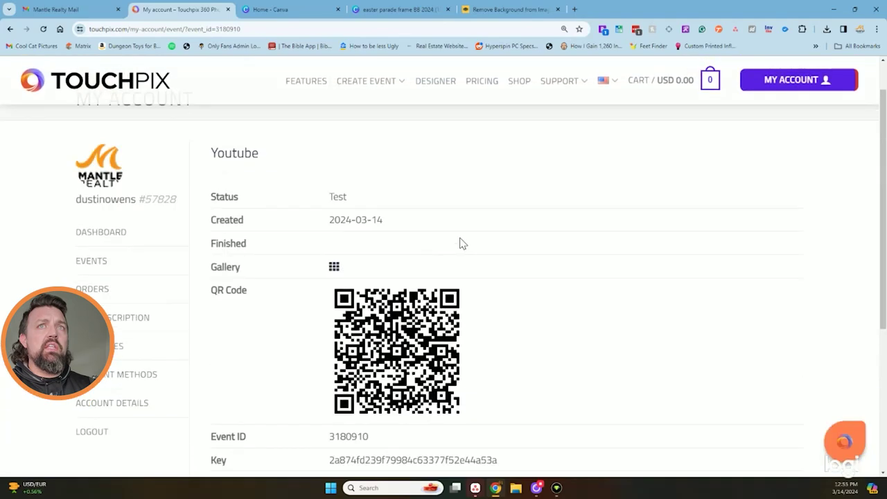